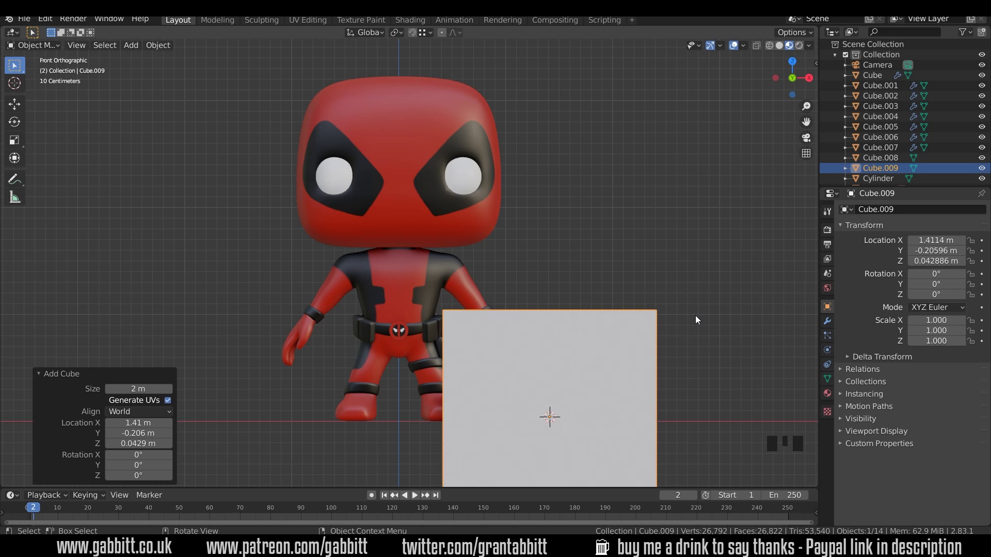
- Scale the new cube down to about 0.063 and add a Subdivision Surface modifier to it
key("s")
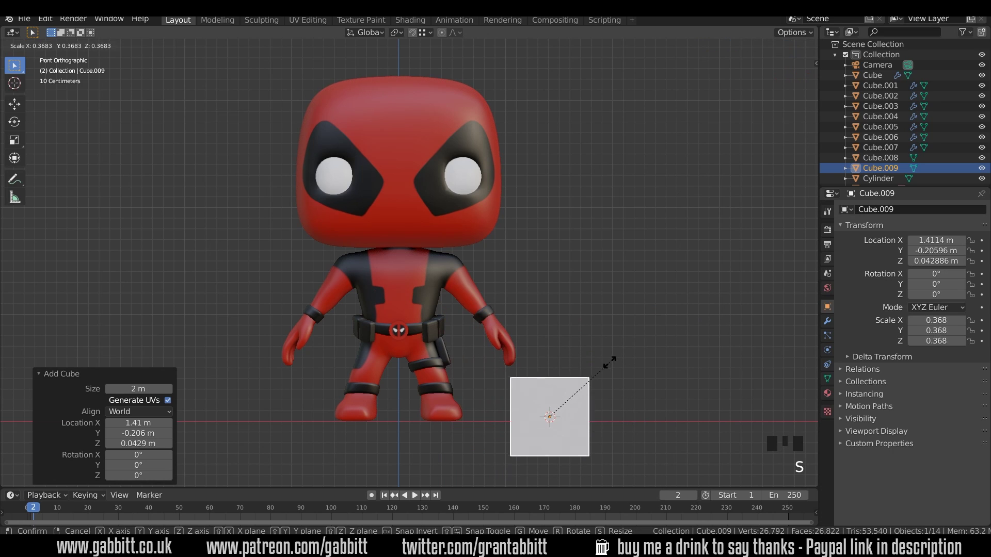
left_click_drag(570, 398, 561, 405)
left_click(559, 407)
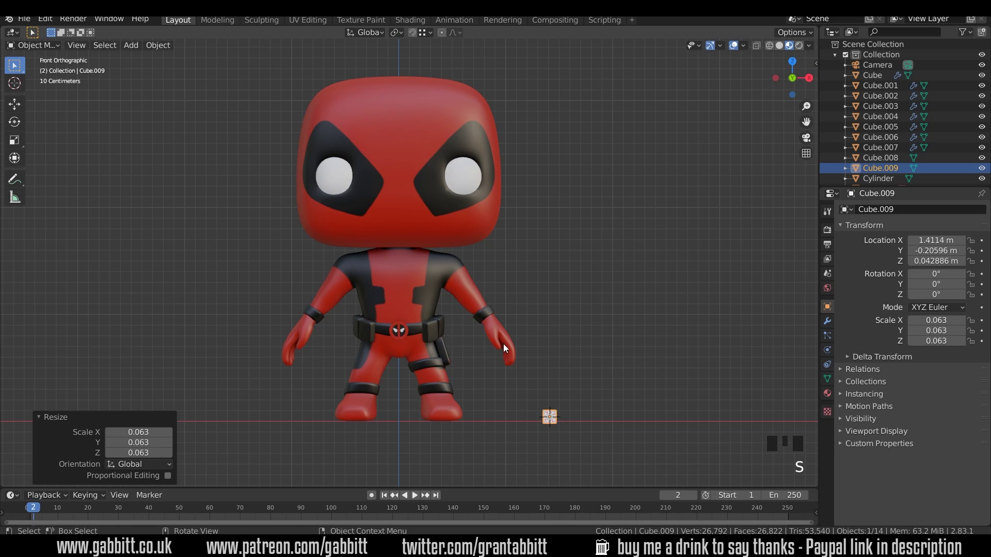
left_click(827, 322)
left_click(894, 210)
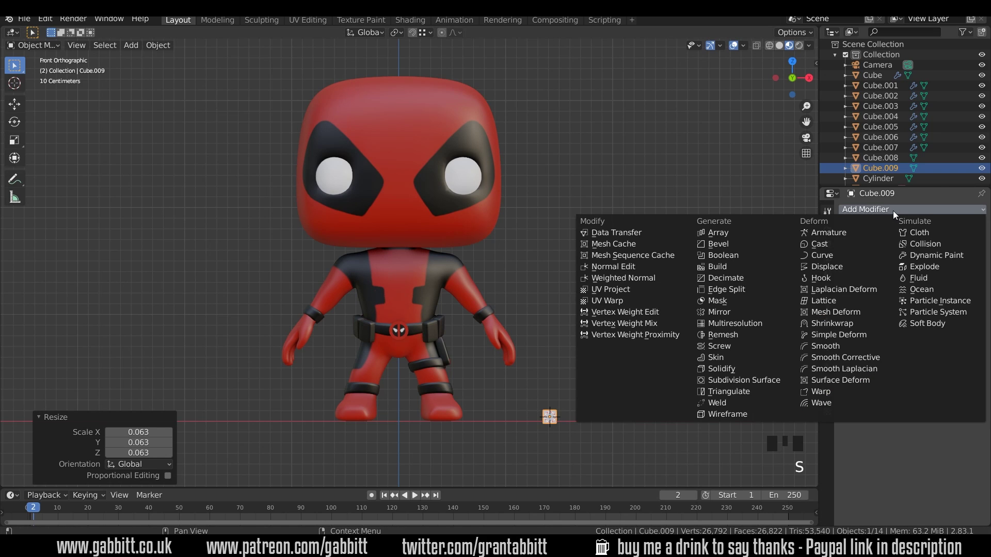
left_click(746, 382)
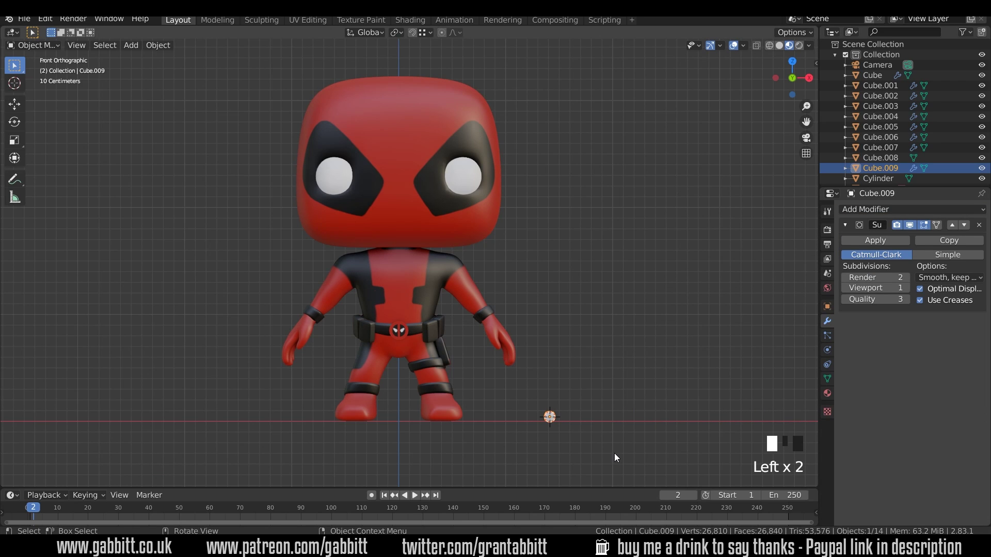
- In Edit Mode with X-ray enabled, extrude the cube's top face upward about 0.29 m for the sword handle
key("KP_Decimal")
scroll(540, 347, "down", 9)
key("Tab")
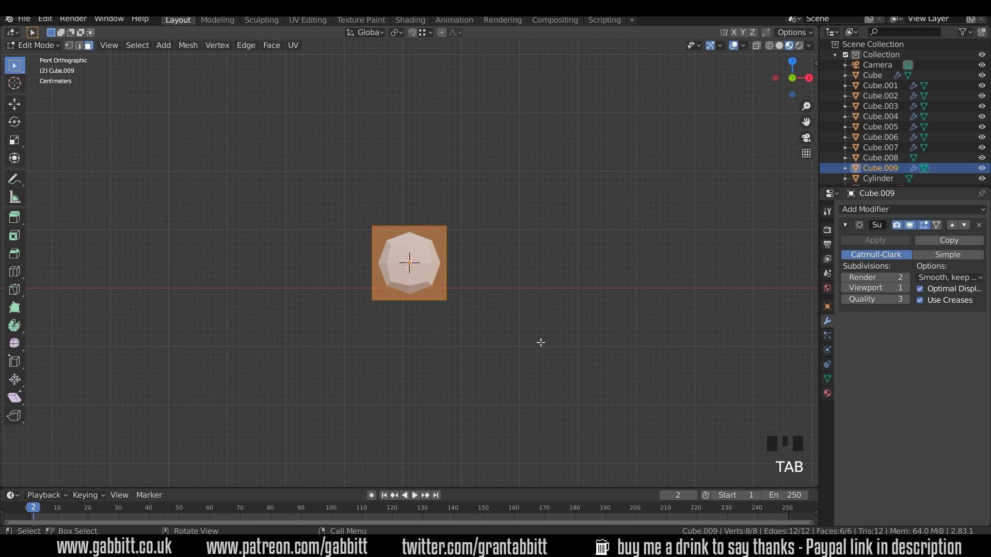
left_click(756, 45)
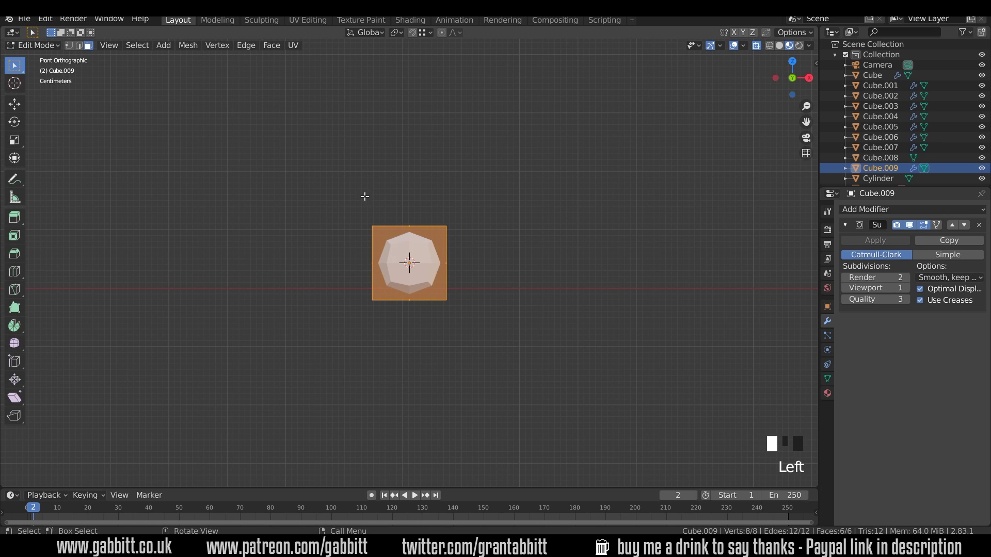
left_click_drag(392, 195, 436, 245)
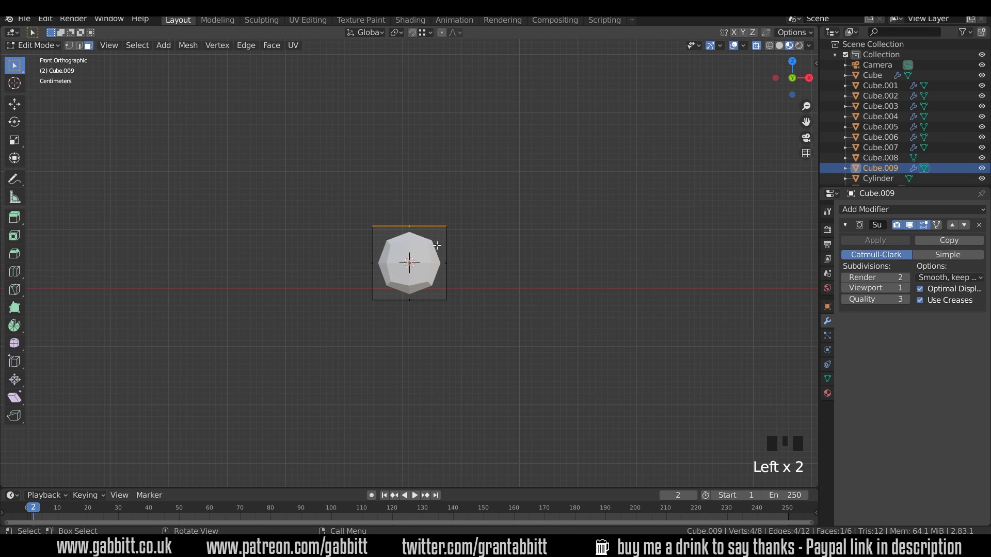
key("e")
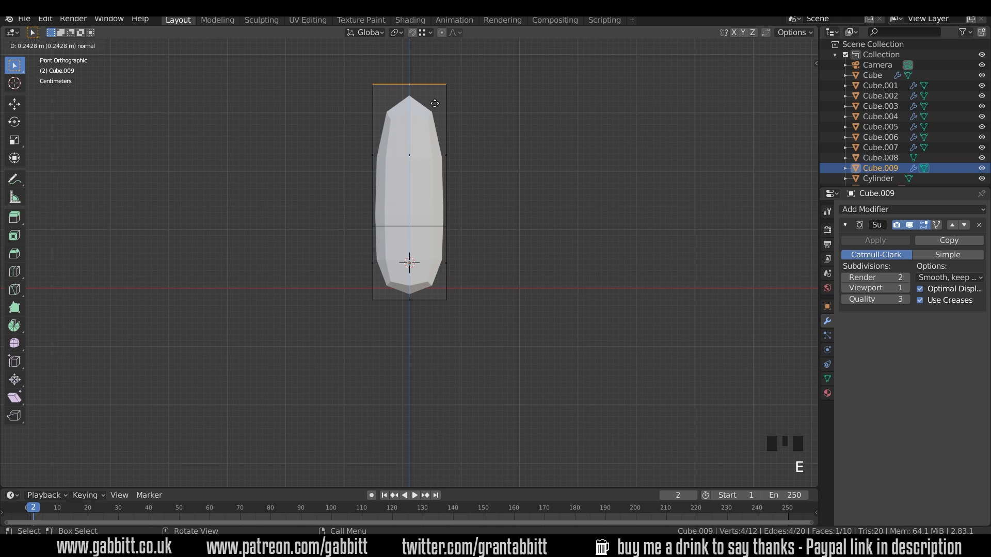
left_click(436, 83)
scroll(503, 175, "down", 6)
scroll(496, 178, "up", 2)
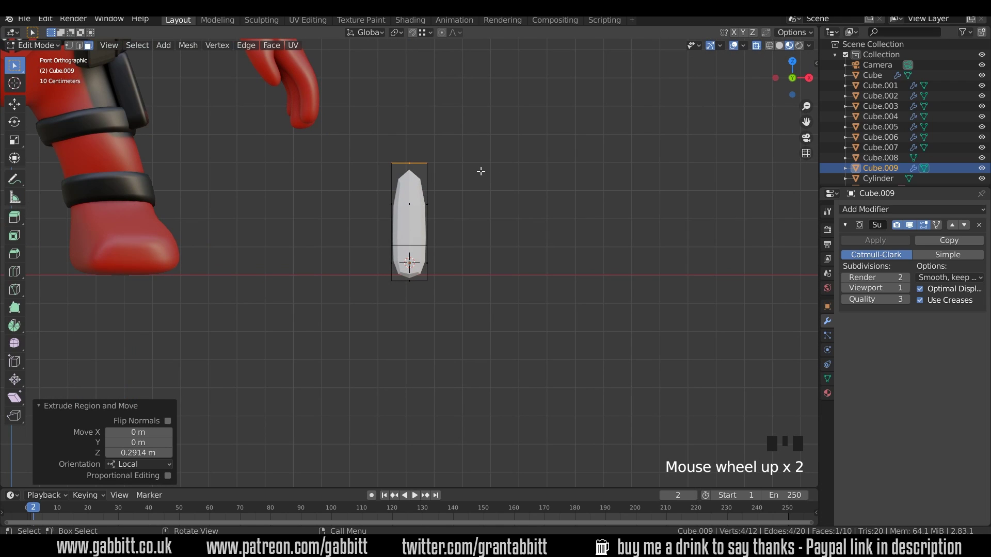
- Raise the handle's top face about 0.1 m along Z
middle_click_drag(461, 165, 472, 261, "shift")
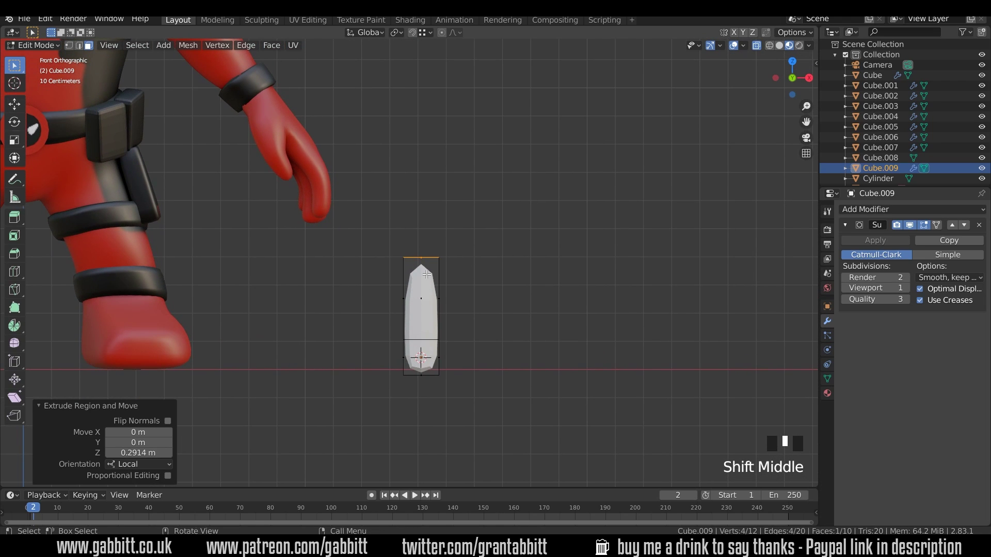
key("g")
key("z")
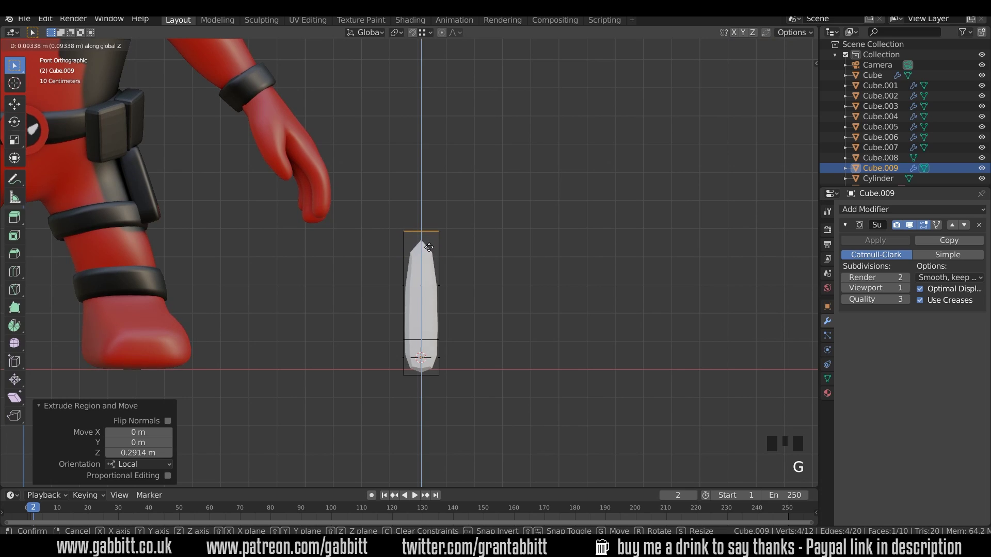
left_click(429, 246)
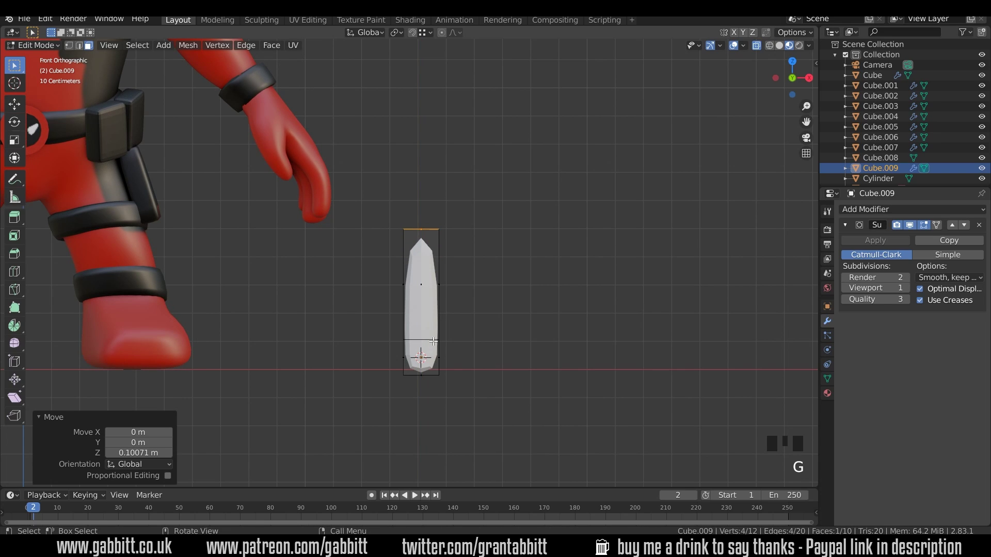
- Slide the handle's lower edge loop down close to its base, with a factor of about -0.817
key("2")
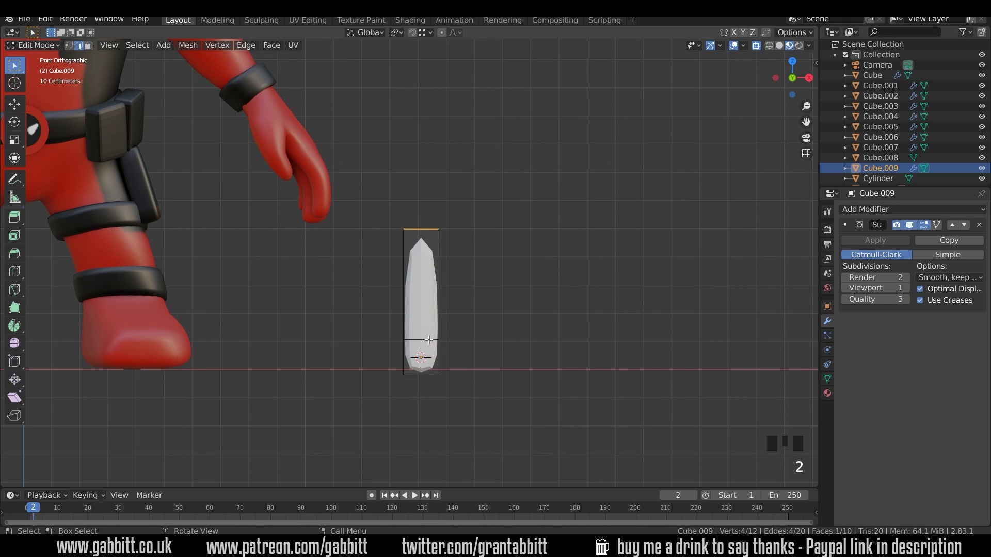
left_click(428, 340, "alt")
key("g")
key("g")
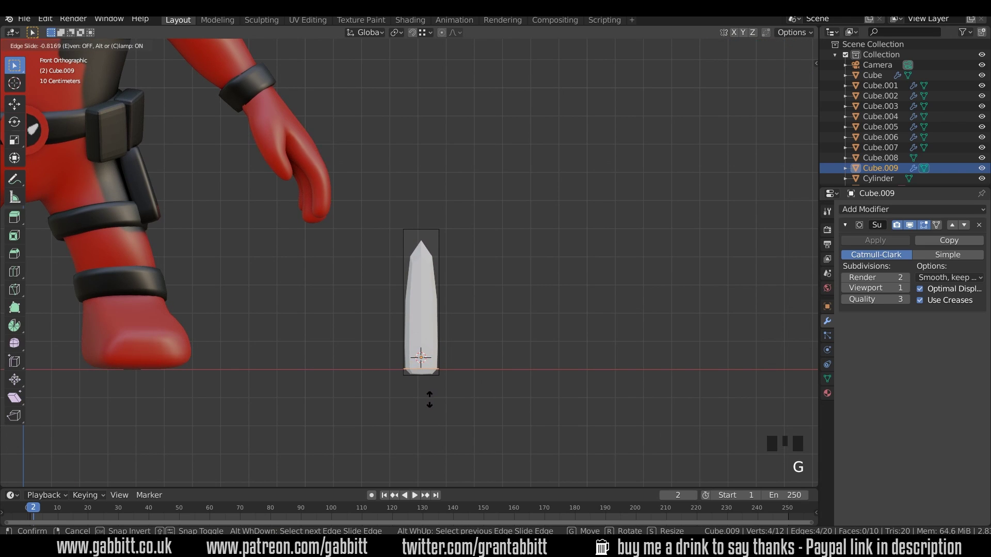
left_click(429, 401)
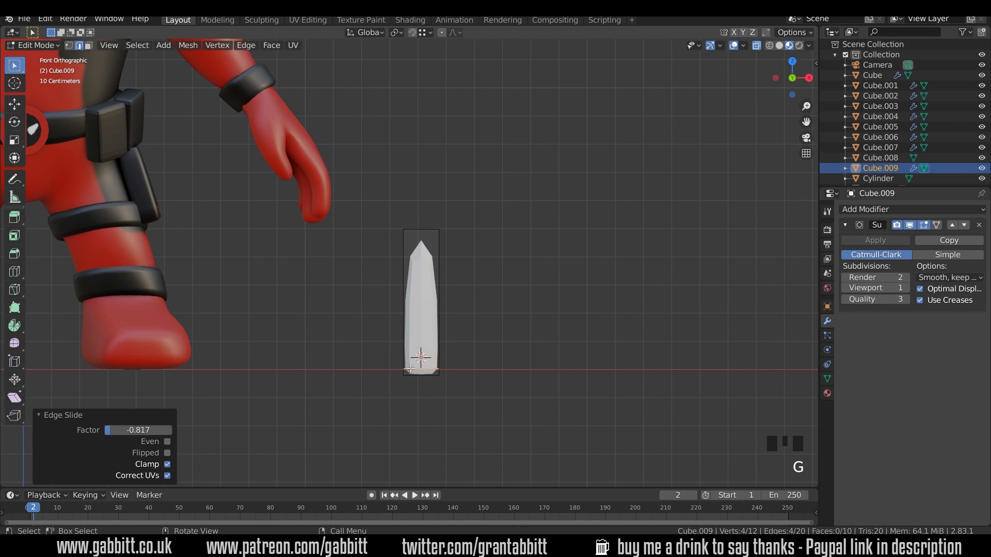
- Add one loop cut around the handle and slide it close to the upper end, factor about -0.904
key("ctrl+r")
left_click(432, 340)
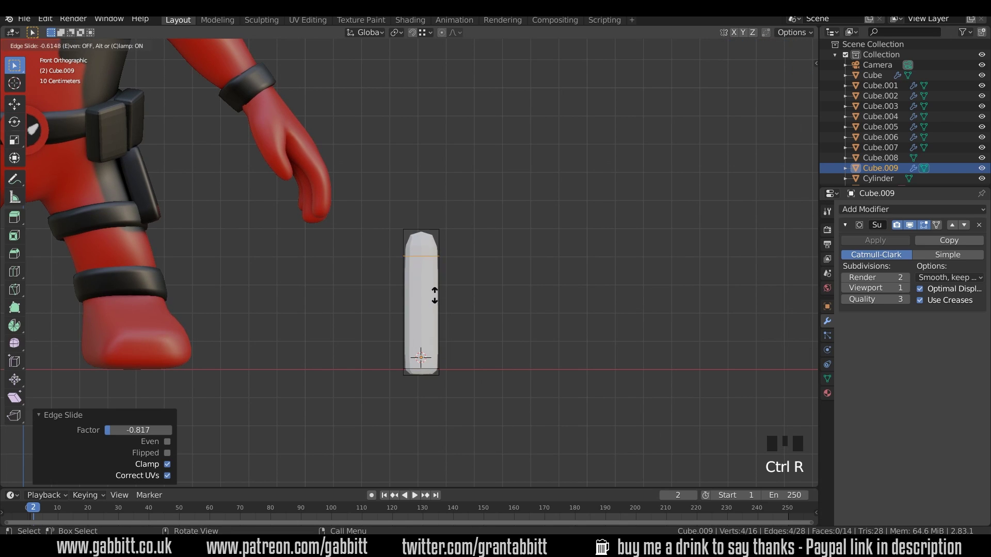
left_click(438, 276)
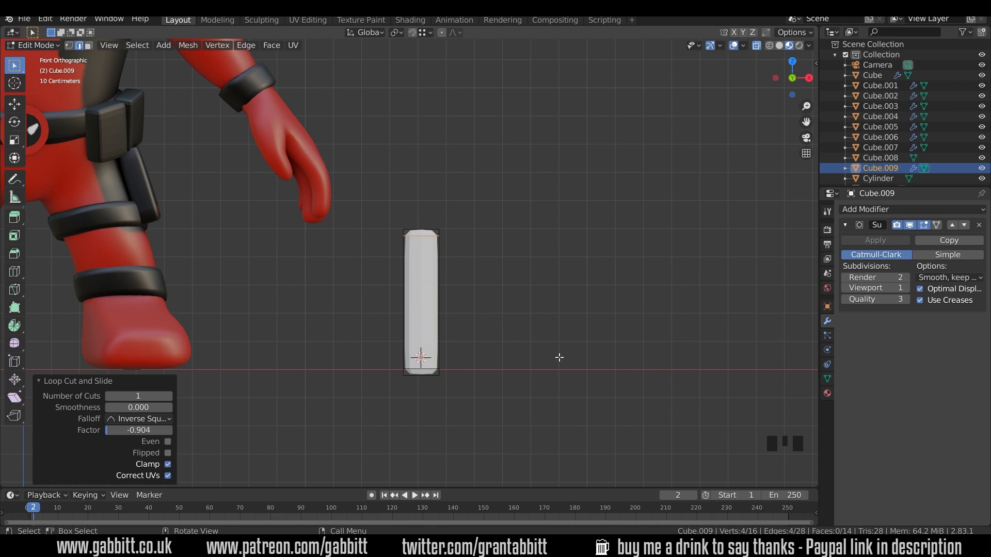
- Form the guard by extruding the handle's top face, scaling it to about 1.54, and extruding it up about 0.03 m
middle_click_drag(560, 358, 512, 343)
scroll(491, 354, "down", 2)
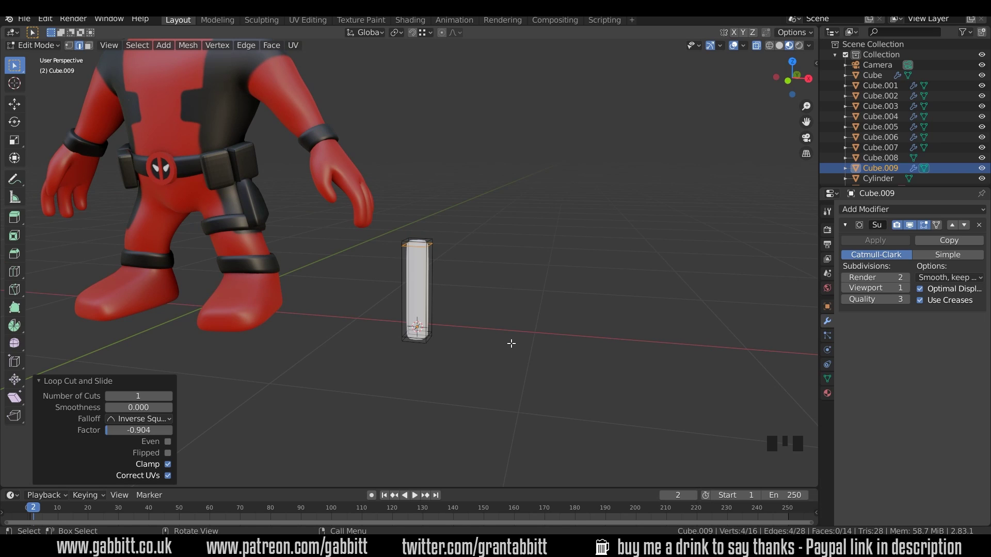
key("KP_1")
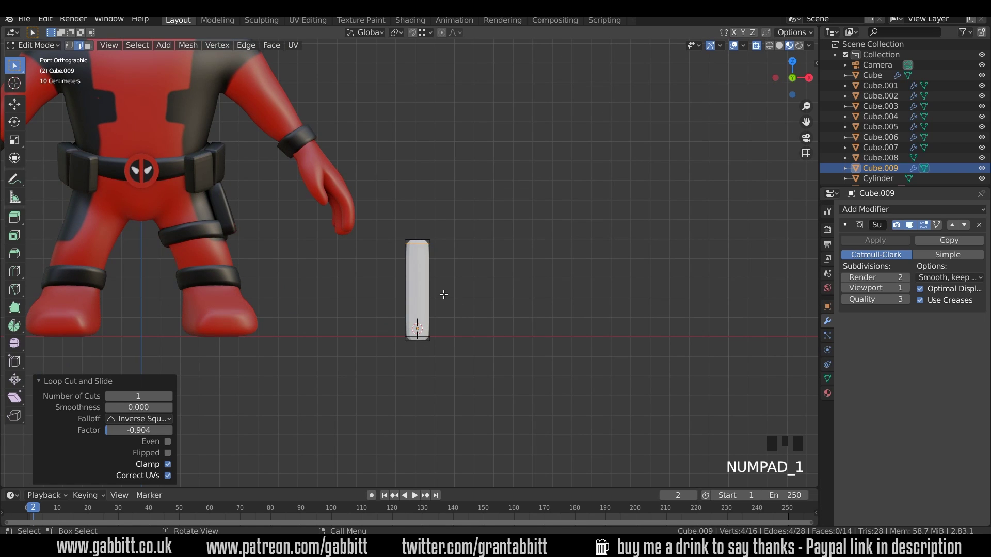
key("3")
key("b")
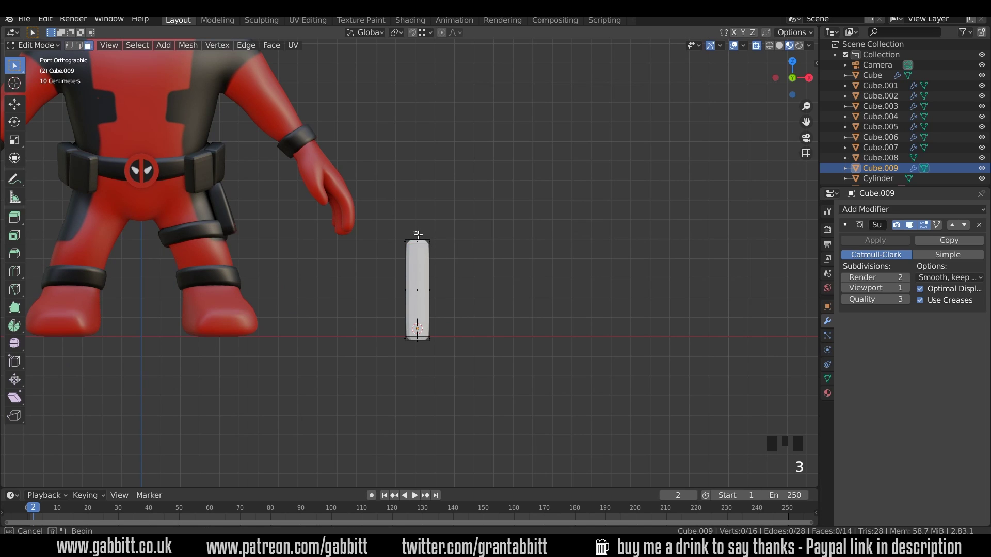
left_click_drag(418, 238, 476, 230)
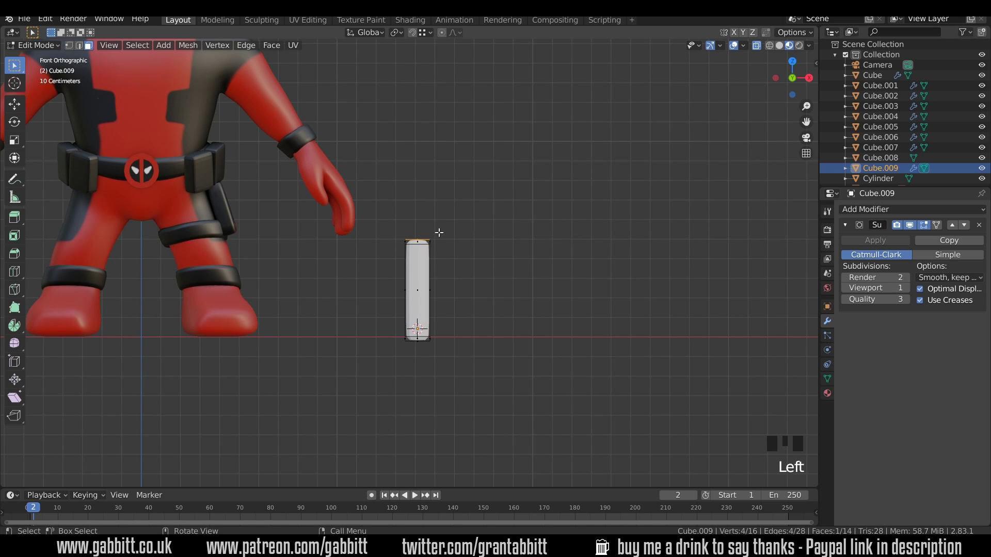
key("e")
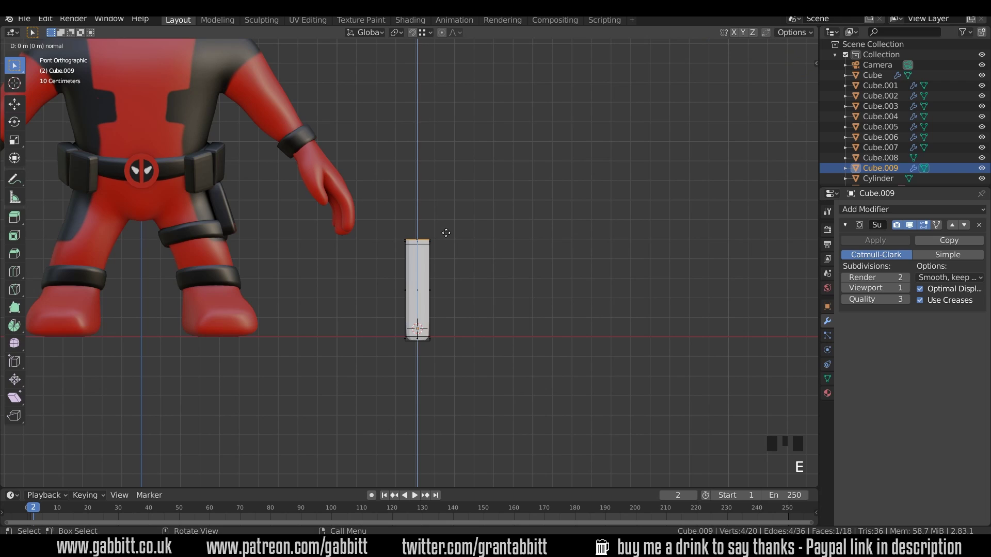
key("s")
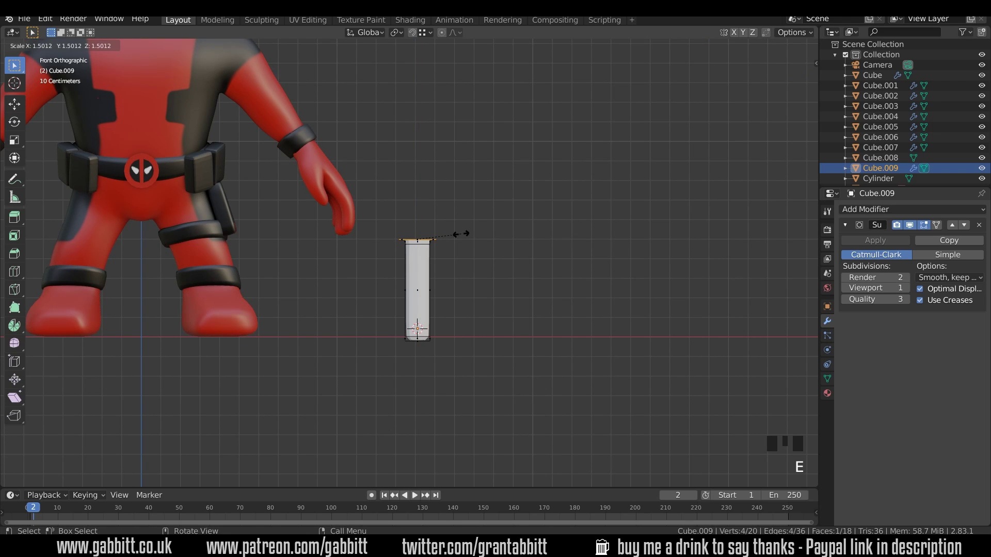
left_click(462, 234)
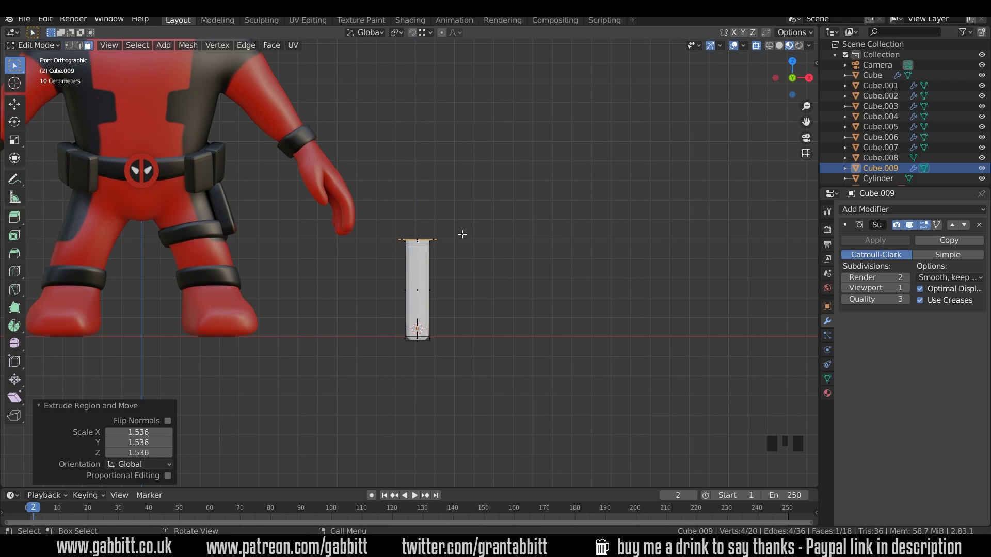
key("e")
left_click(462, 229)
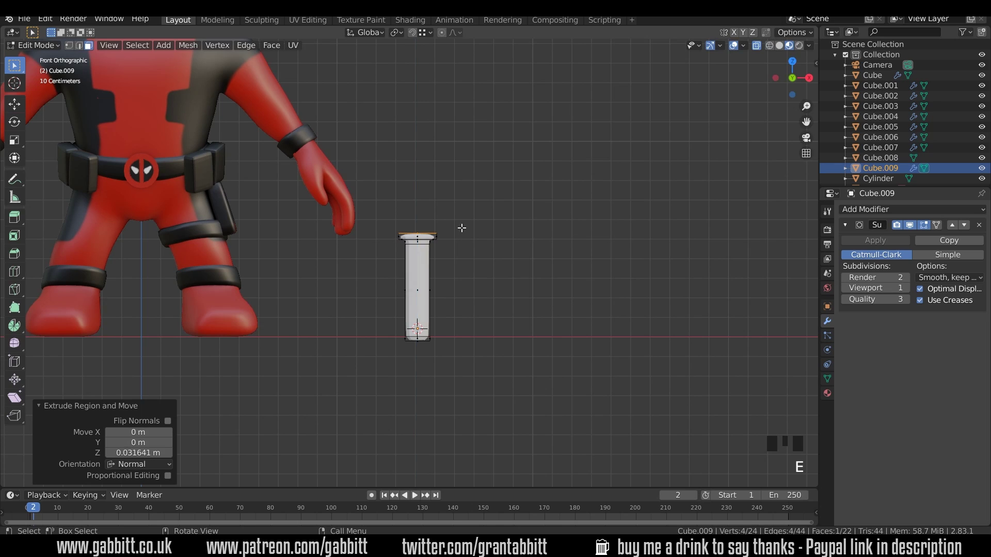
- Inset the guard's top face by about 0.48 m and scale the inset face to about 0.45 along Y
middle_click_drag(506, 232, 480, 265)
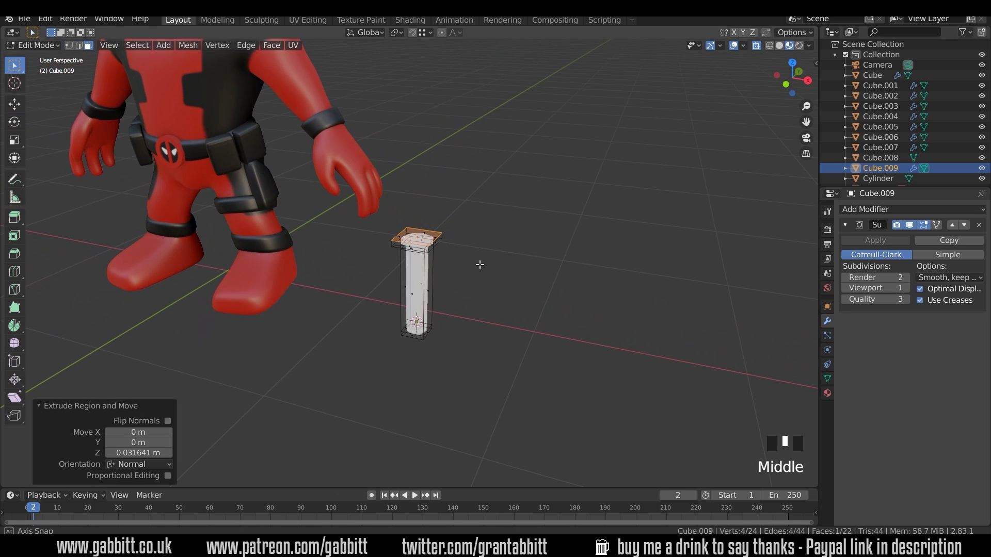
key("i")
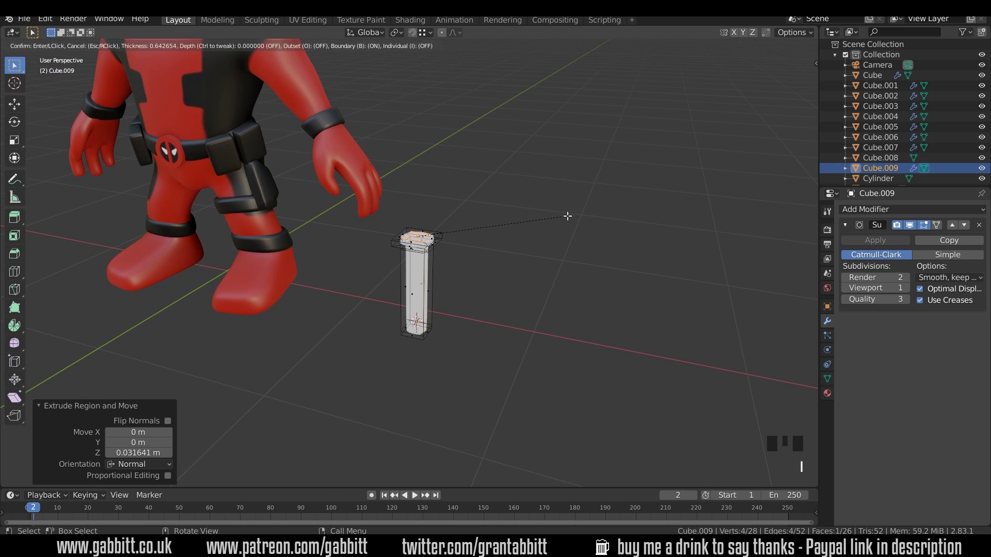
left_click(570, 212)
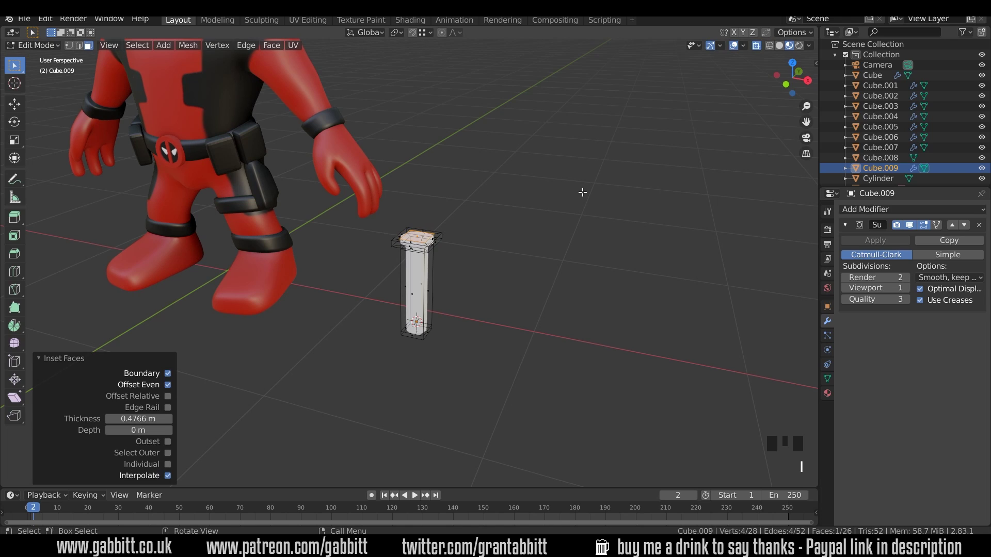
key("s")
key("y")
left_click(491, 215)
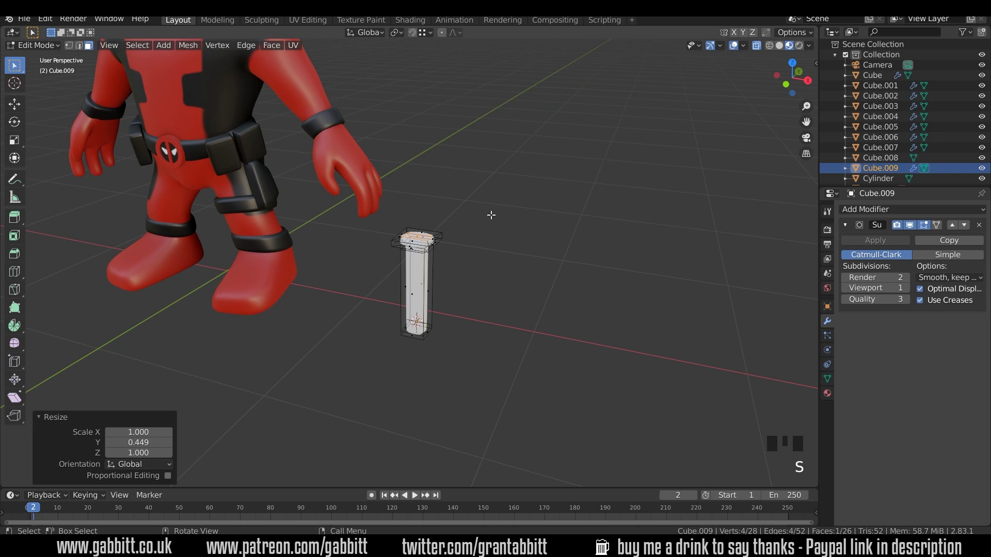
- From the front view, extrude the inset face upward about 0.88 m to form the blade
key("KP_1")
scroll(488, 215, "down", 2)
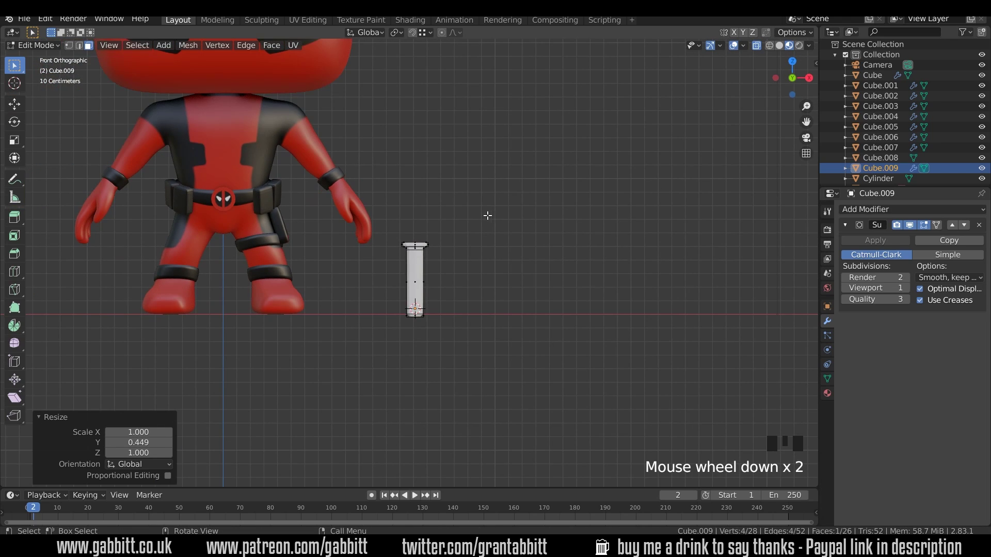
key("e")
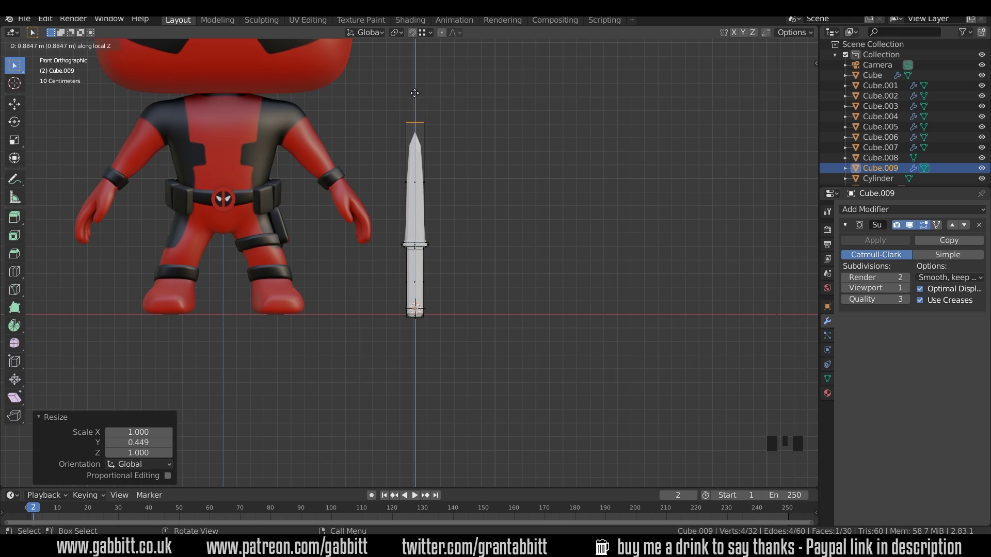
left_click(415, 93)
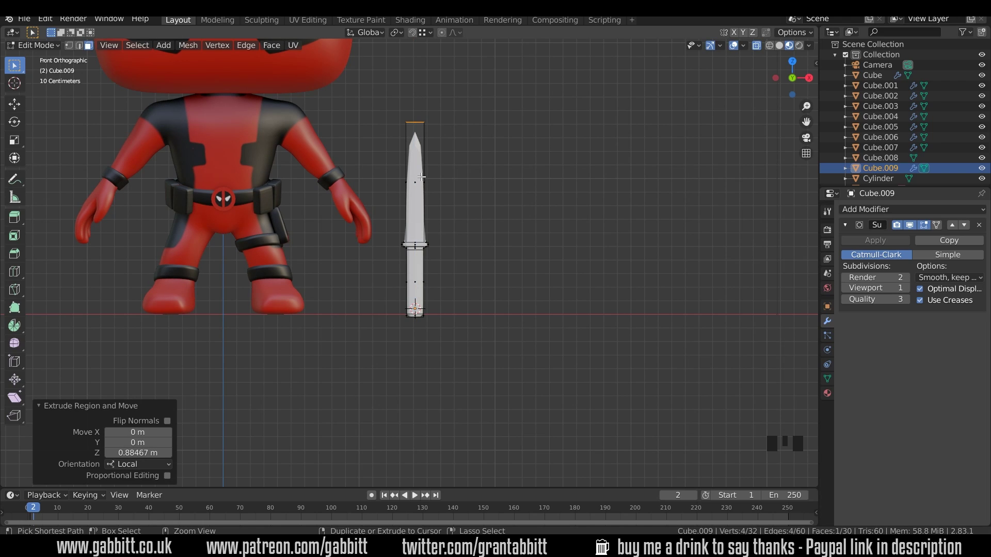
- Add one loop cut to the blade and slide it down near the guard, factor about 0.931
key("ctrl+r")
left_click(422, 217)
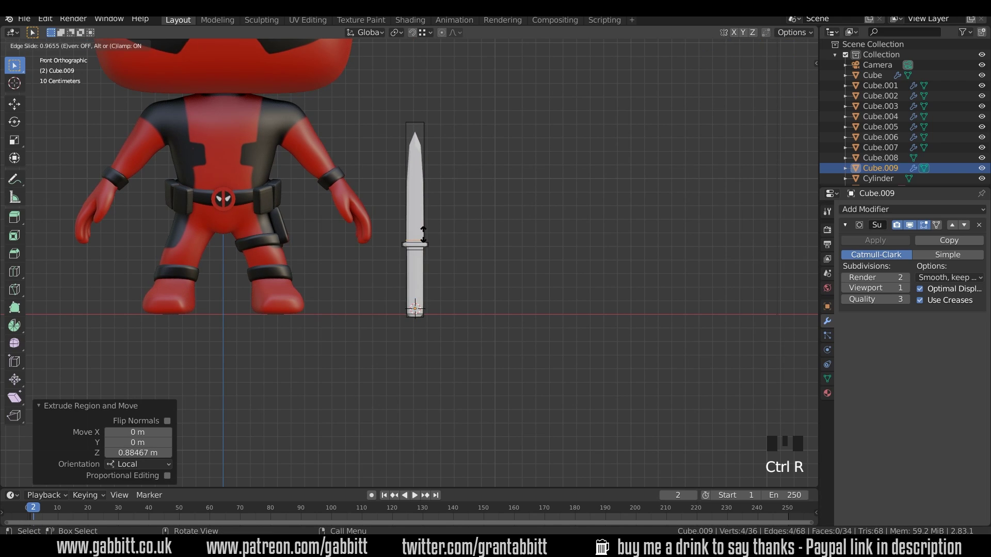
left_click(423, 235)
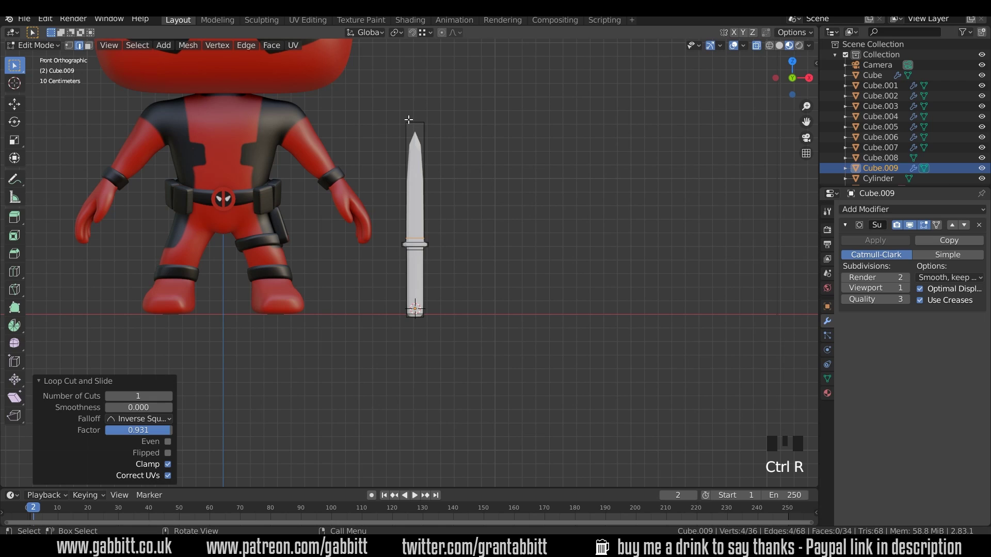
- Move the blade's end face up about 0.178 m and then about 0.076 m along X to lengthen and lean the blade
key("3")
left_click(432, 126)
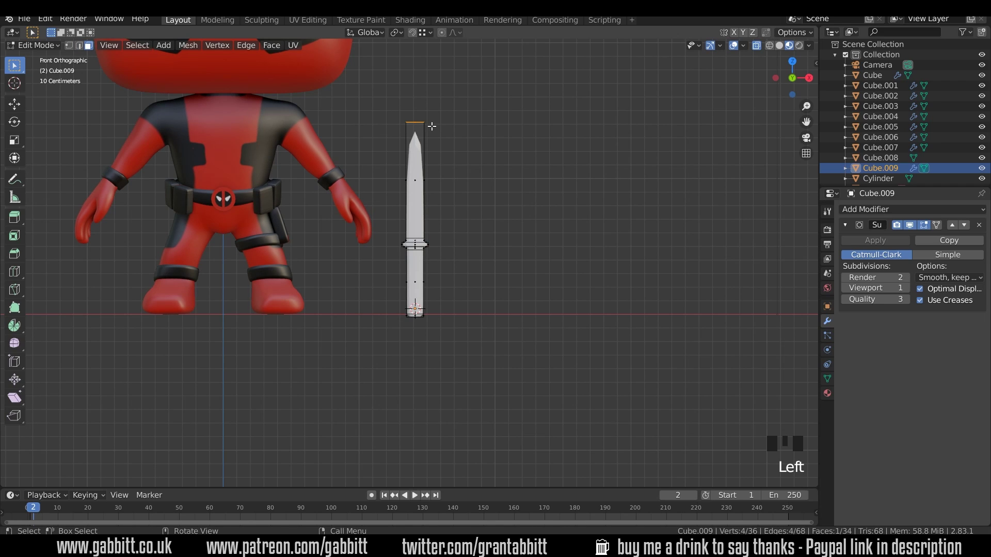
key("g")
left_click(438, 102)
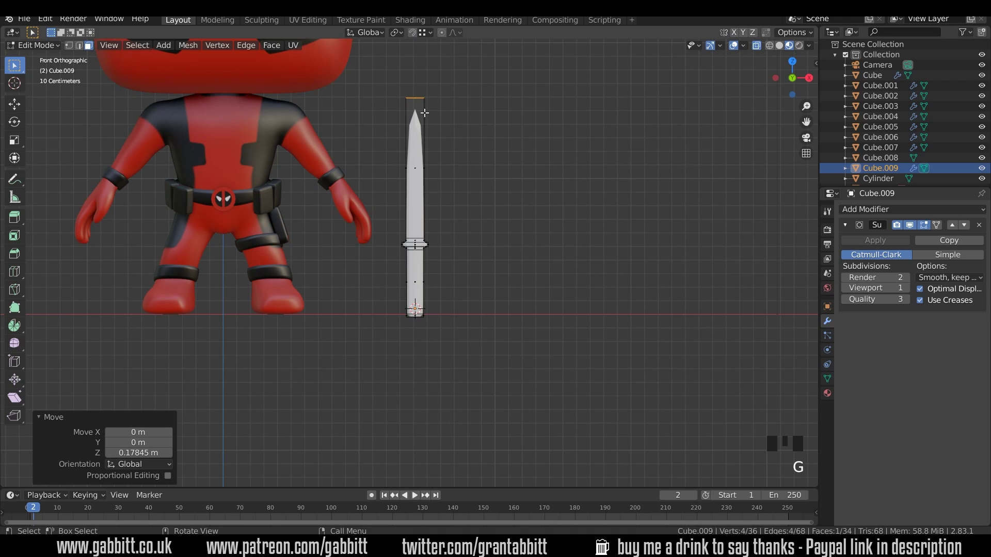
key("g")
left_click(435, 110)
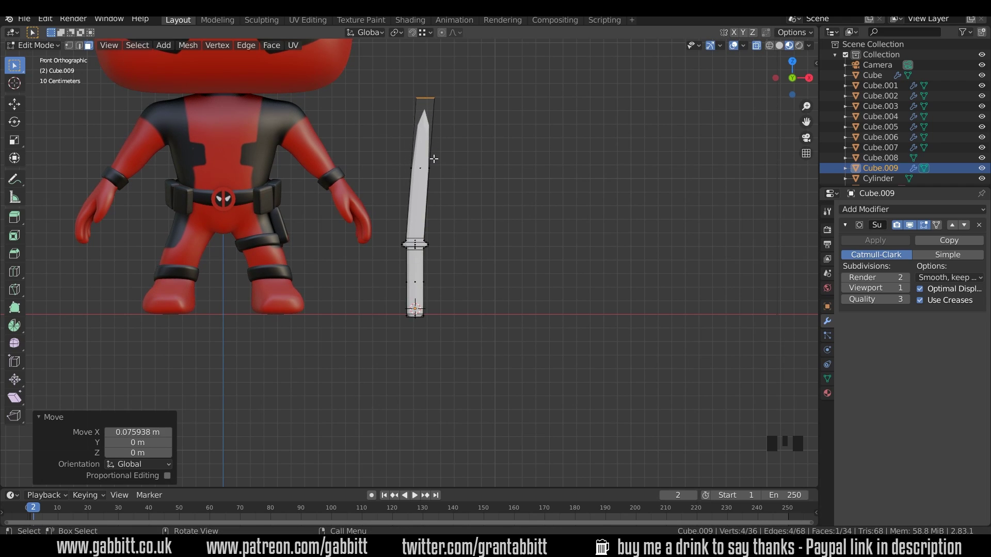
- Add one centred loop cut across the blade and move it about -0.027 m along X to curve the blade
key("ctrl+r")
left_click(430, 171)
right_click(430, 171)
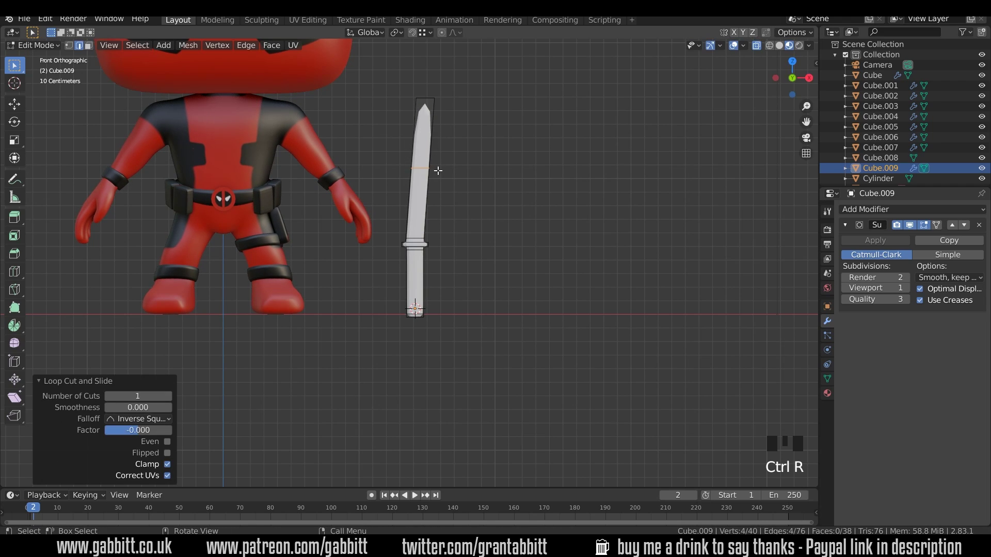
key("g")
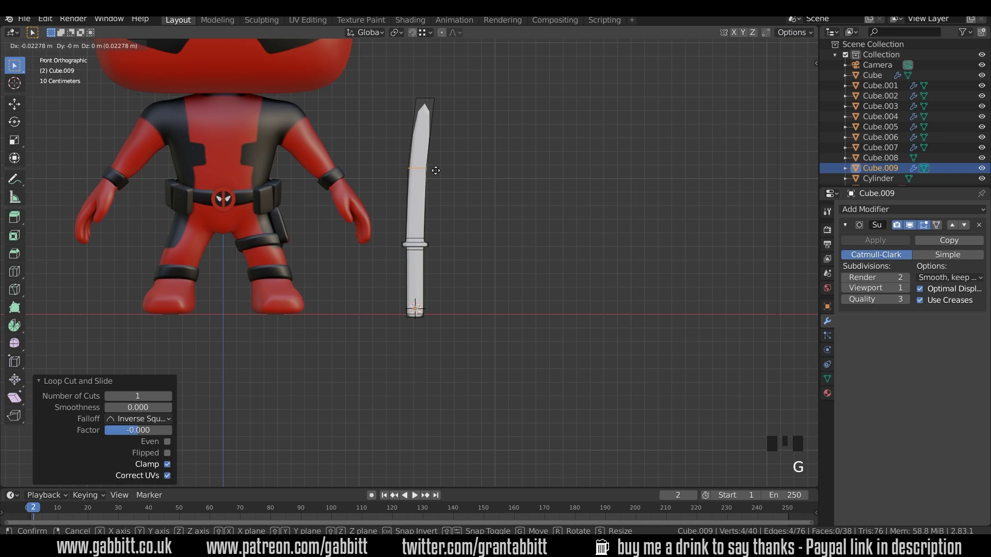
left_click(434, 170)
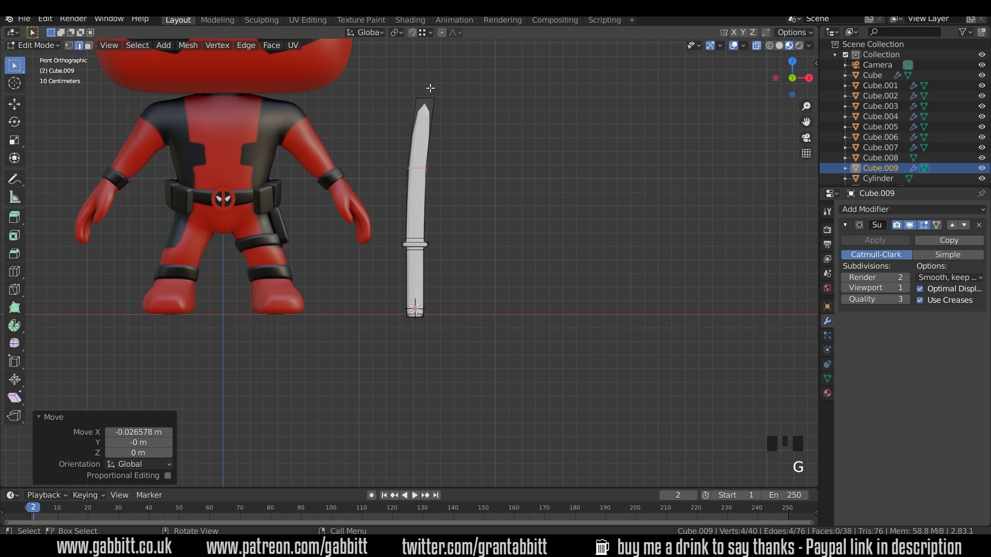
- Enable proportional editing and scale the blade's end face to about 0.71 to taper the blade
key("3")
left_click_drag(424, 88, 448, 104)
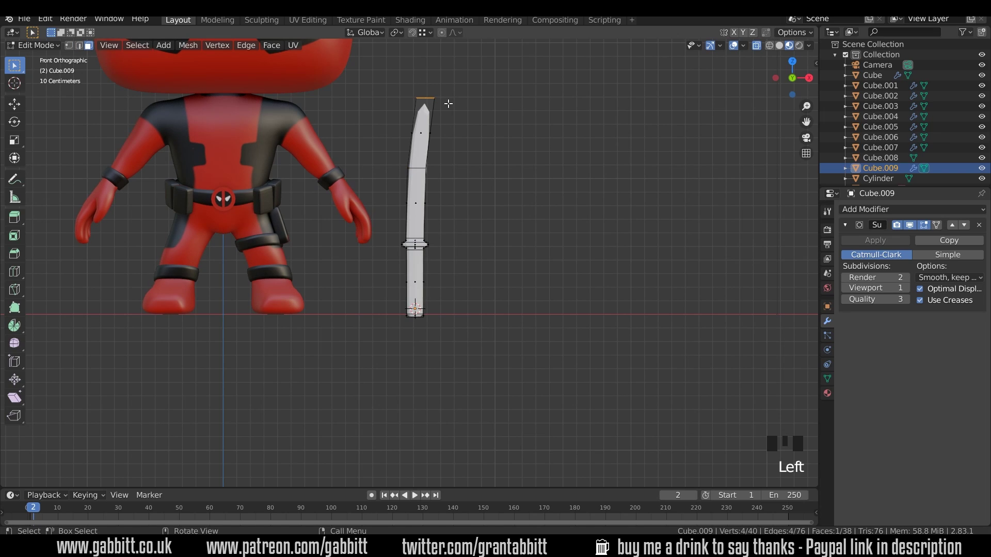
left_click(441, 33)
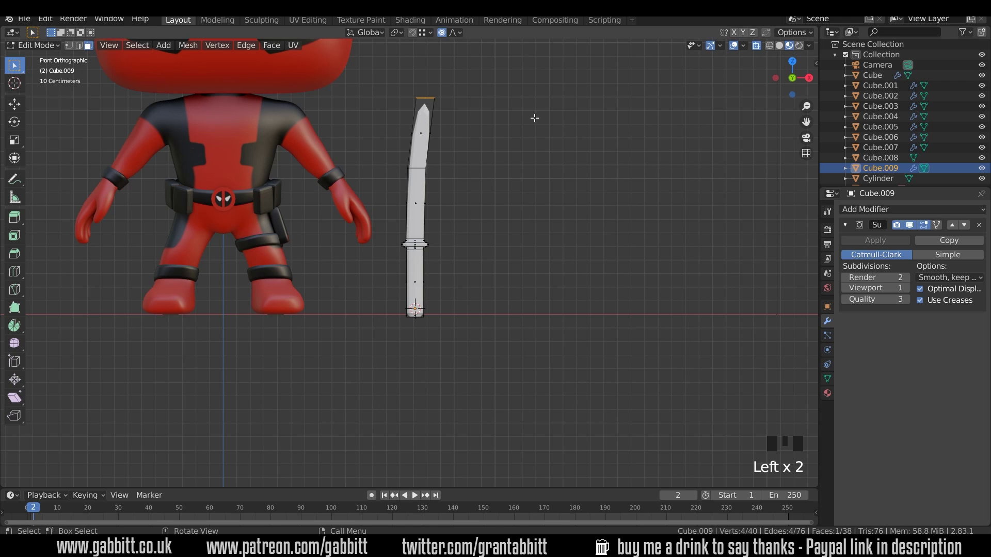
key("s")
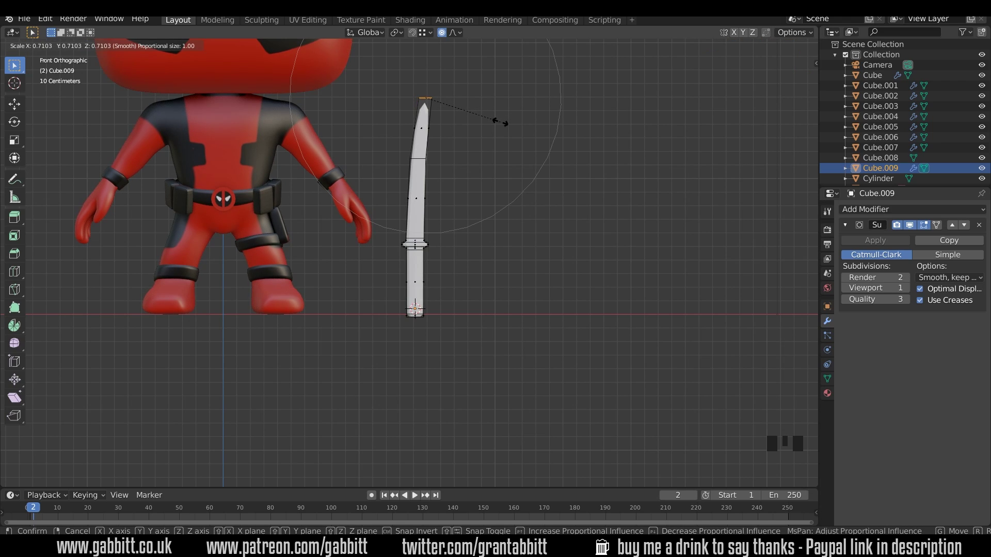
left_click(501, 122)
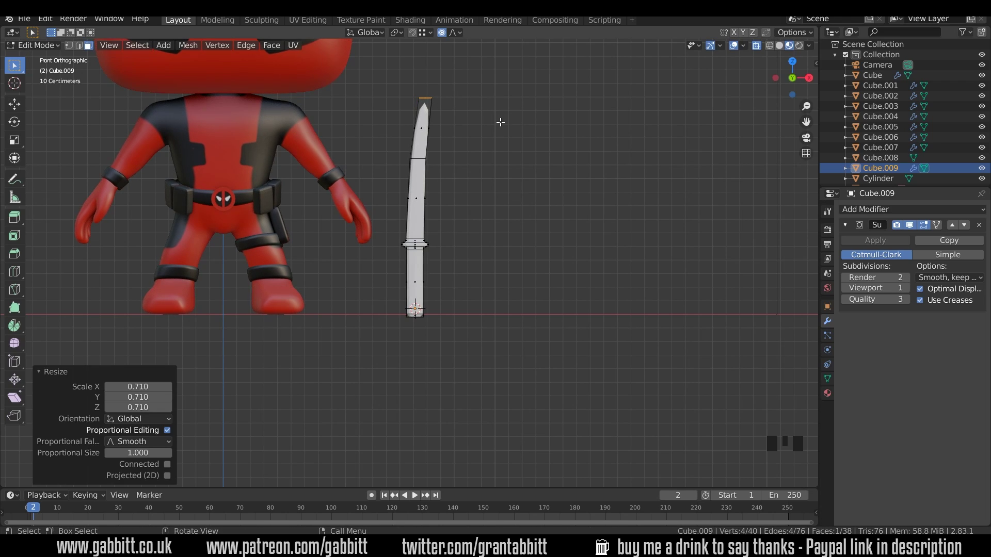
- Add one loop cut to the upper blade and slide it close to the tip, factor about -0.914
key("ctrl+r")
left_click(430, 124)
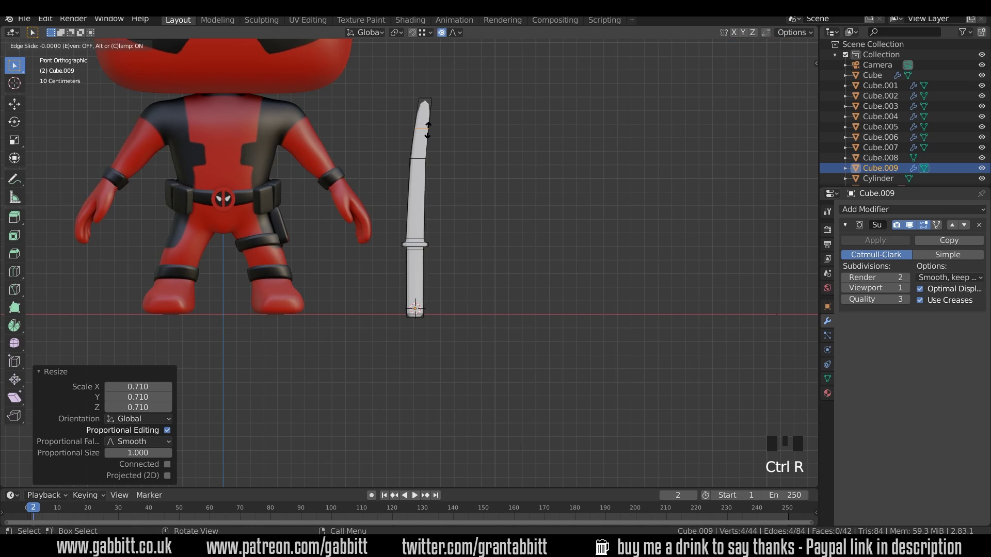
left_click(436, 103)
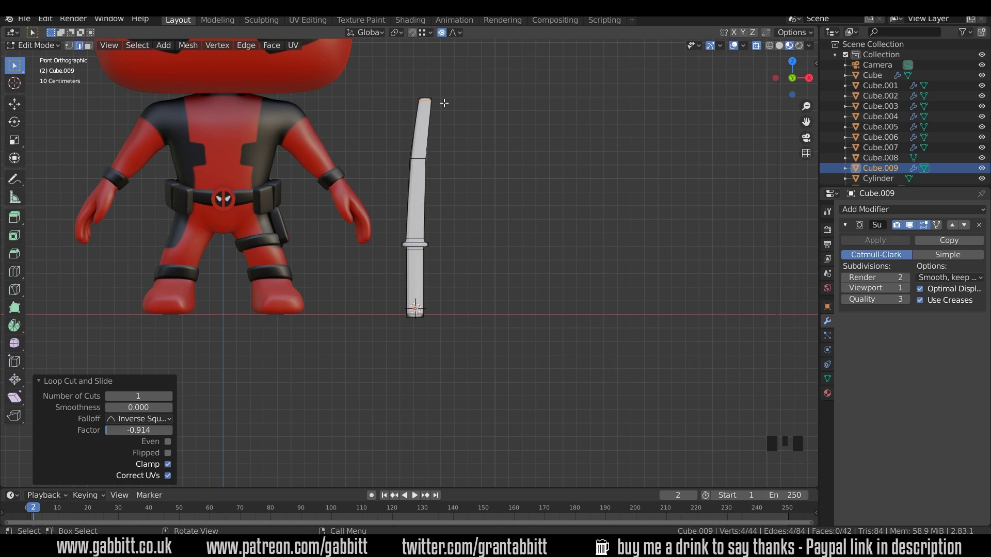
- Slant the blade tip by sliding one side's short loop edge down by factor 0.112 and the end edge above it by 0.669
key("KP_Decimal")
scroll(443, 103, "down", 3)
middle_click_drag(410, 168, 386, 257)
left_click(330, 277)
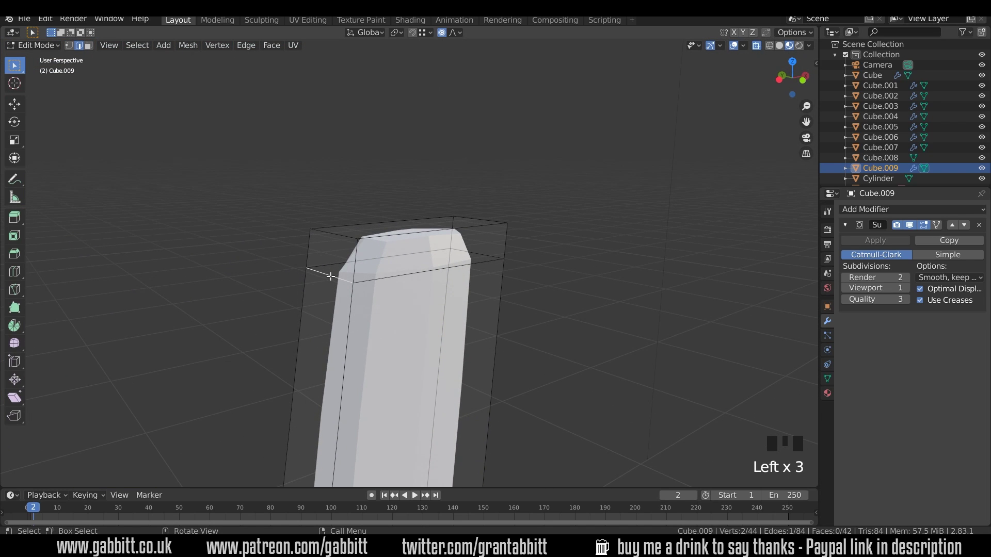
key("g")
key("g")
left_click(338, 316)
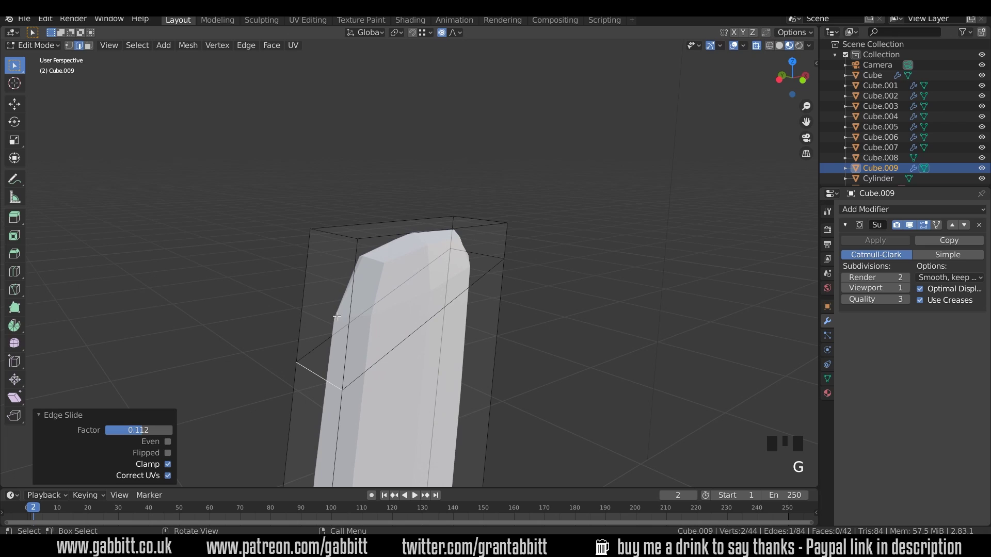
left_click(349, 236)
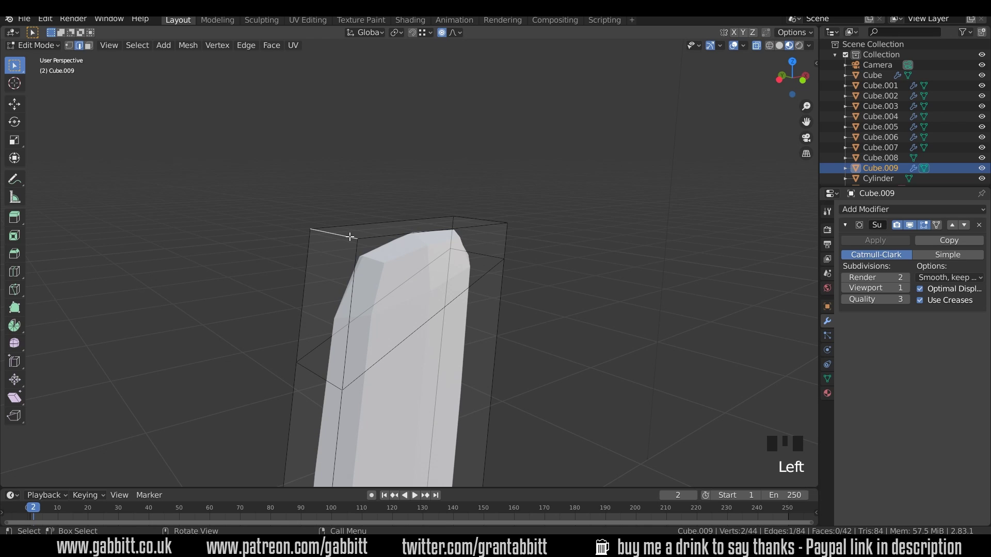
key("g")
key("g")
left_click(356, 349)
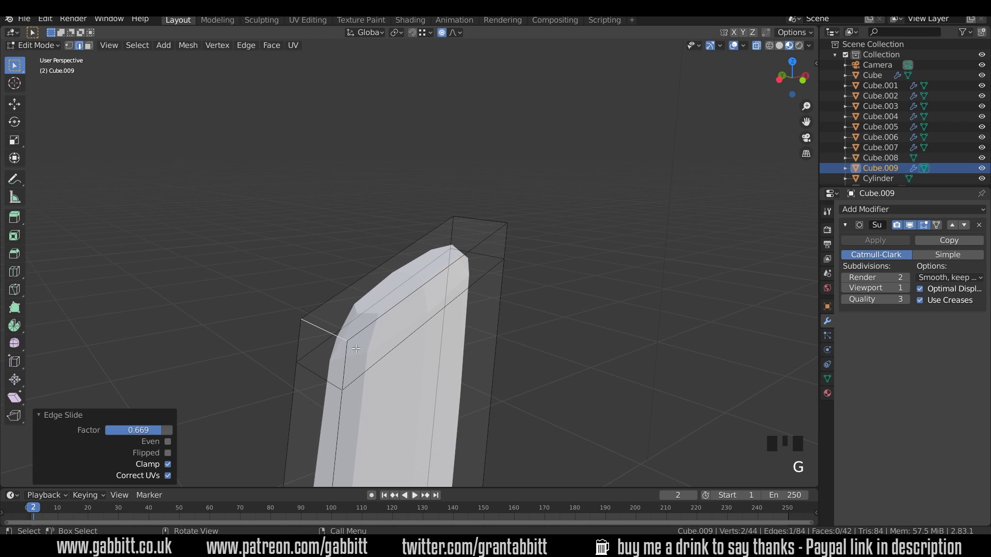
- Scale the blade's tip face to about 0.547 along Y with a proportional size of about 0.564
scroll(474, 322, "down", 4)
middle_click_drag(458, 317, 406, 238)
scroll(284, 317, "down", 3)
key("3")
left_click(406, 235)
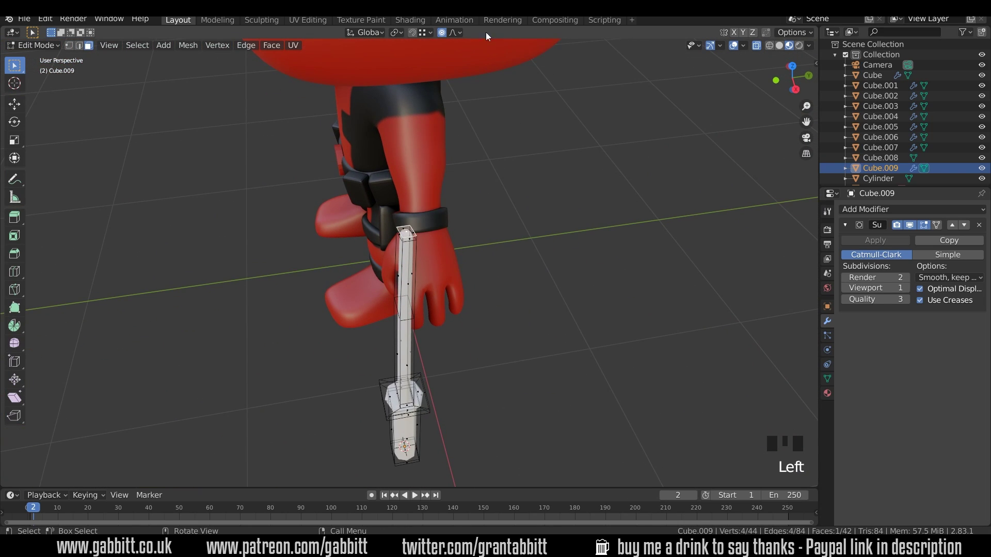
key("s")
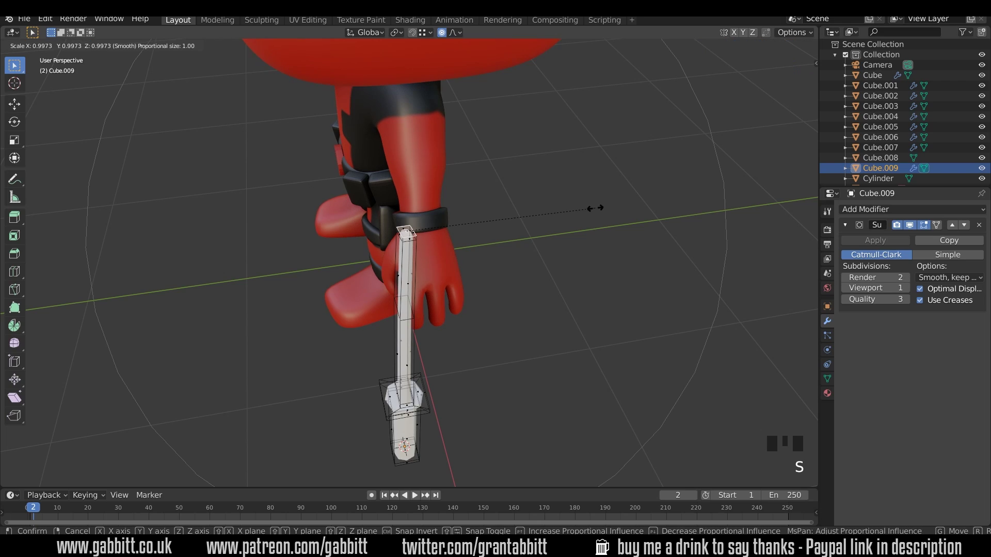
key("y")
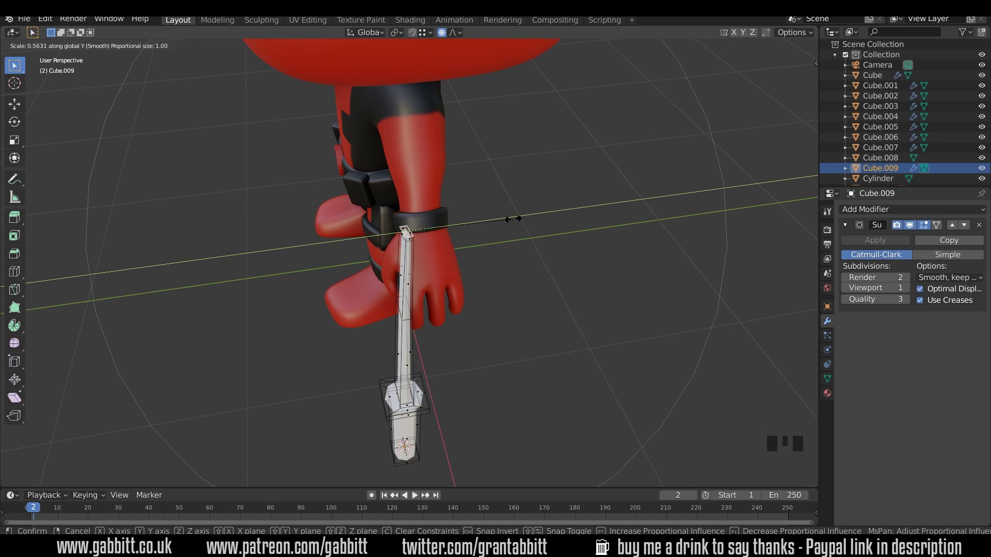
scroll(513, 219, "up", 4)
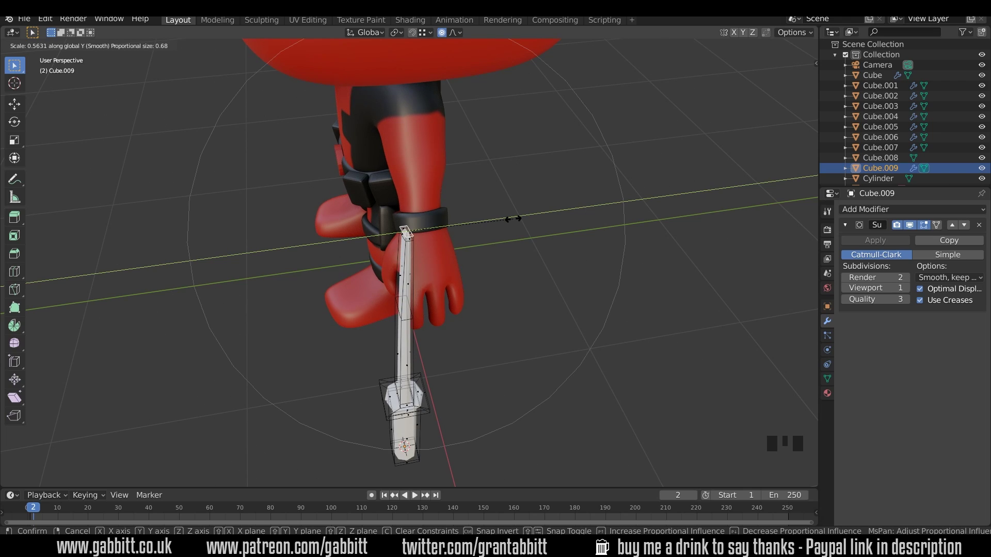
scroll(513, 219, "up", 3)
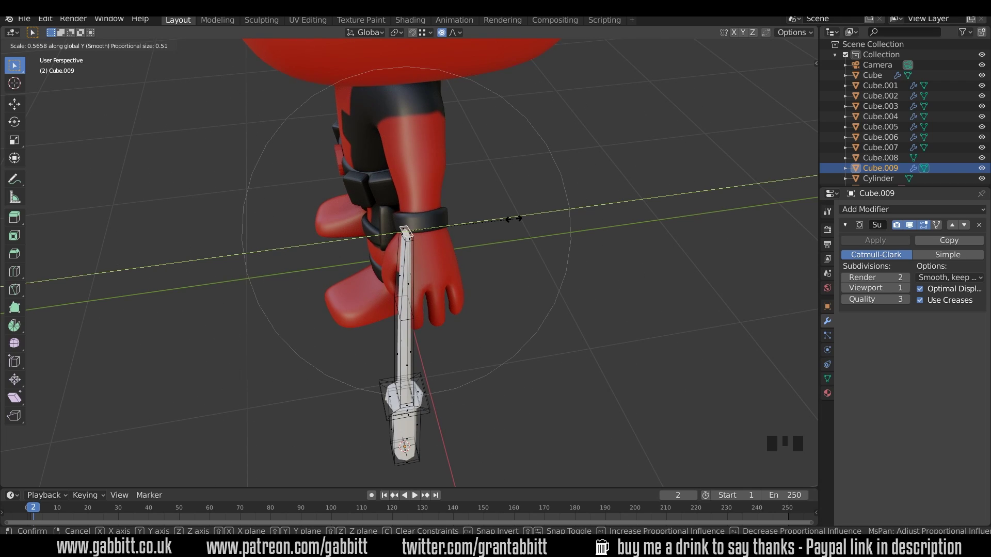
scroll(513, 218, "down", 1)
left_click(513, 219)
- Add a loop cut on the guard's upper surface, slid slightly toward the blade, and a centred one on its underside
middle_click_drag(509, 217, 399, 297)
scroll(401, 262, "up", 6)
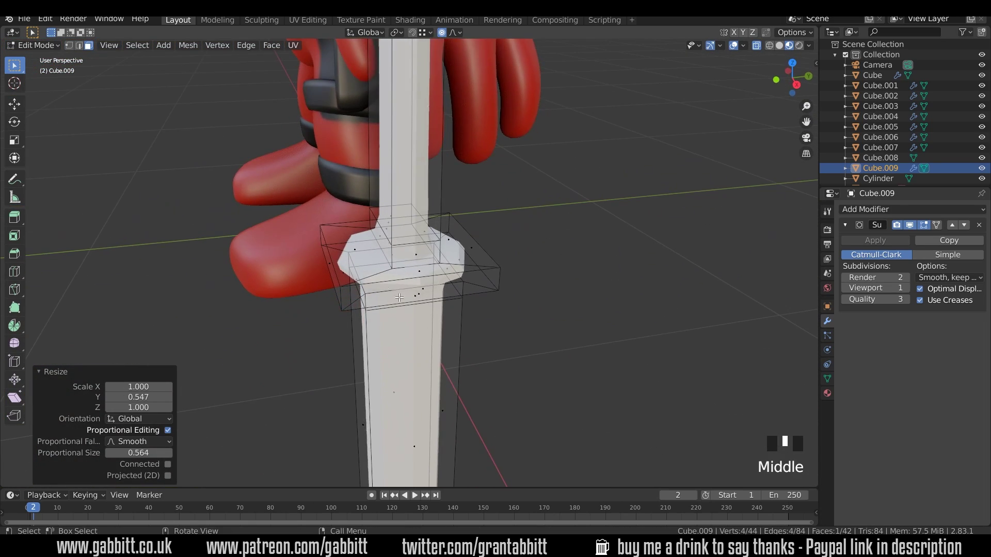
key("ctrl+r")
left_click(374, 272)
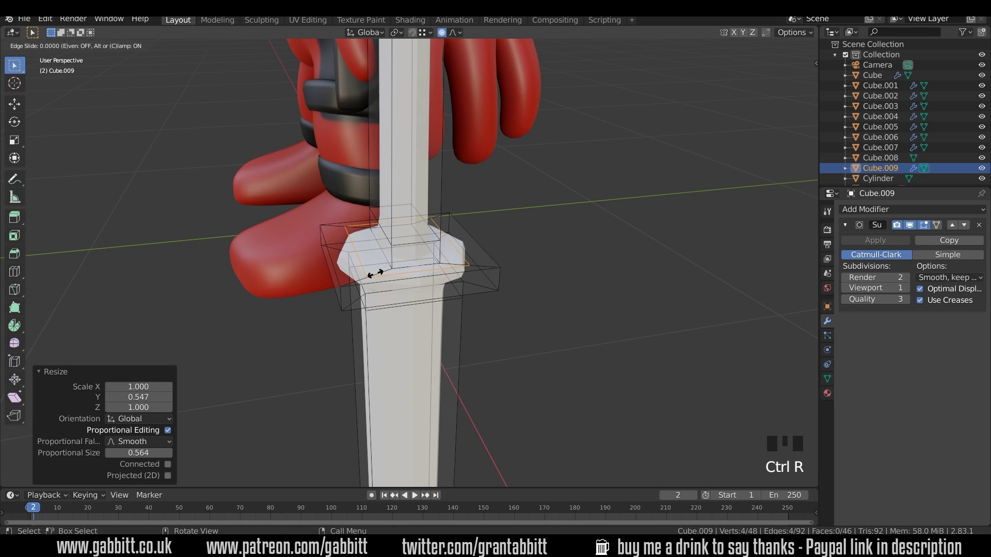
left_click(382, 272)
middle_click_drag(382, 272, 409, 398)
key("ctrl+r")
left_click(344, 334)
right_click(343, 334)
- Return to Object Mode, set the sword's viewport subdivisions to 2 and shade it smooth
key("Tab")
scroll(422, 336, "down", 3)
middle_click_drag(423, 336, 472, 312)
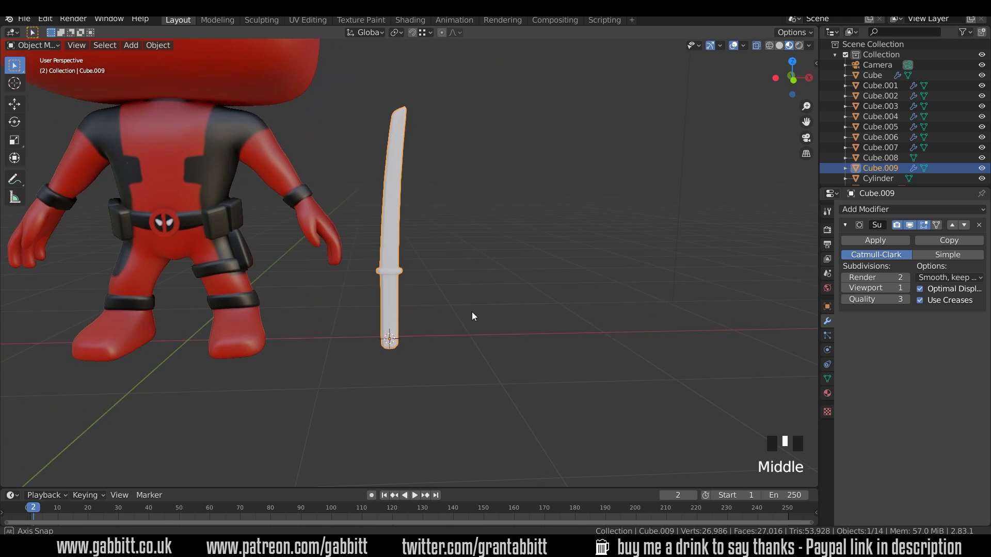
left_click(905, 287)
middle_click_drag(542, 315, 343, 323)
right_click(427, 292)
right_click(414, 295)
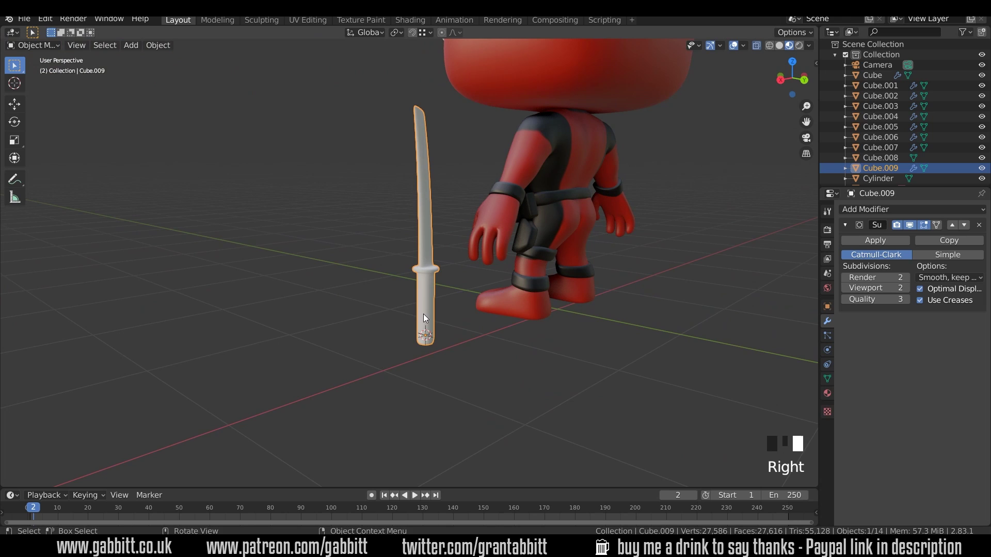
- In Edit Mode, select a face loop on the handle and expand the selection to cover the whole handle
middle_click_drag(423, 314, 562, 308)
scroll(423, 320, "up", 6)
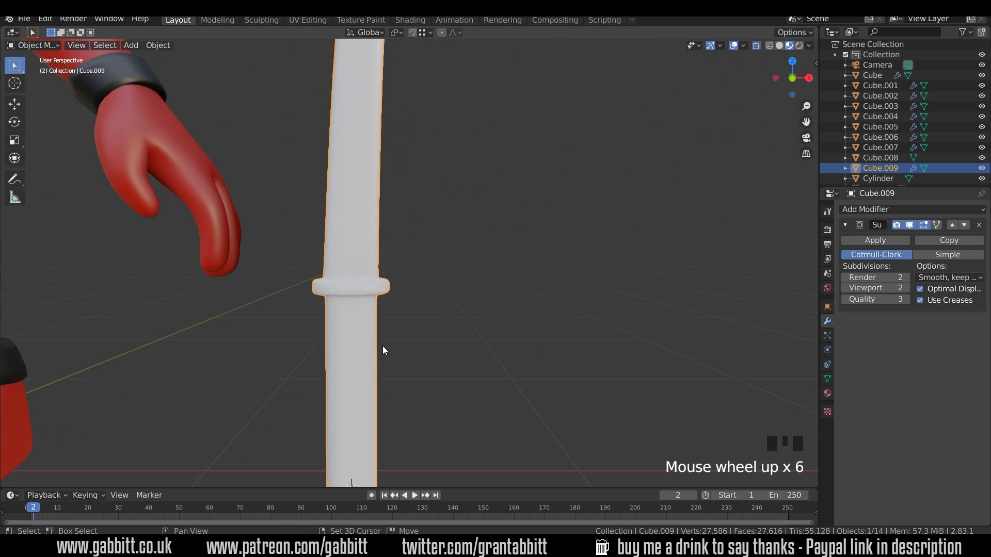
middle_click_drag(382, 350, 382, 313, "shift")
key("Tab")
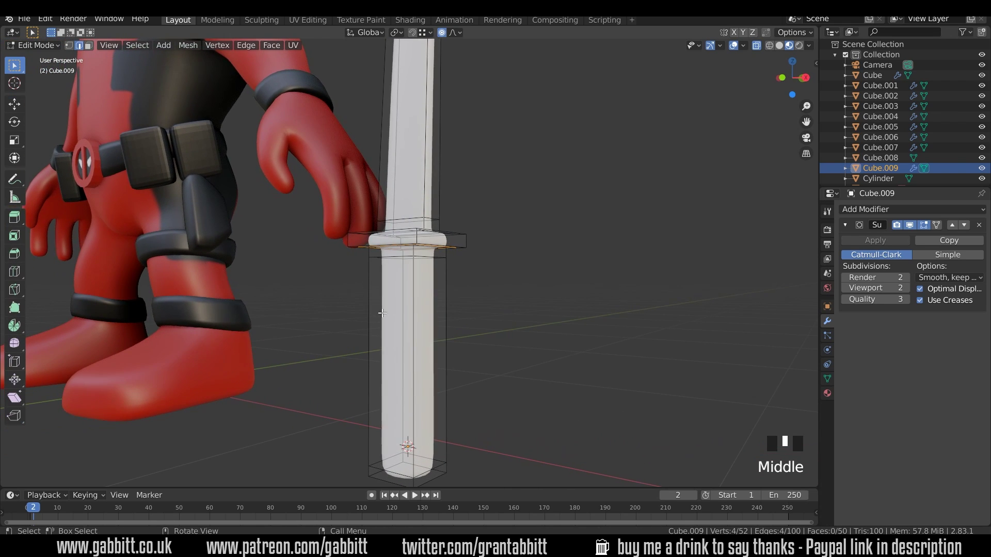
key("3")
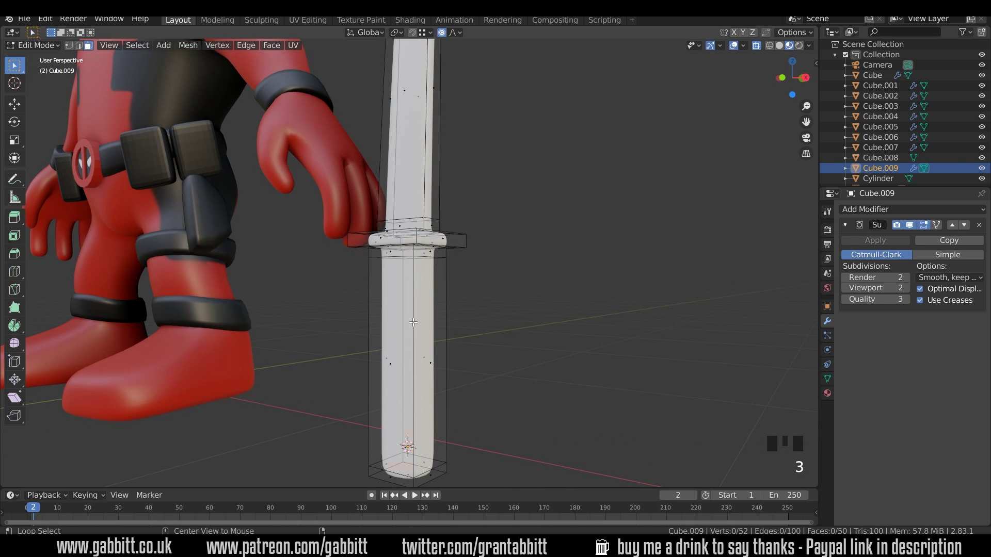
left_click(415, 321, "alt")
key("ctrl+KP_Add")
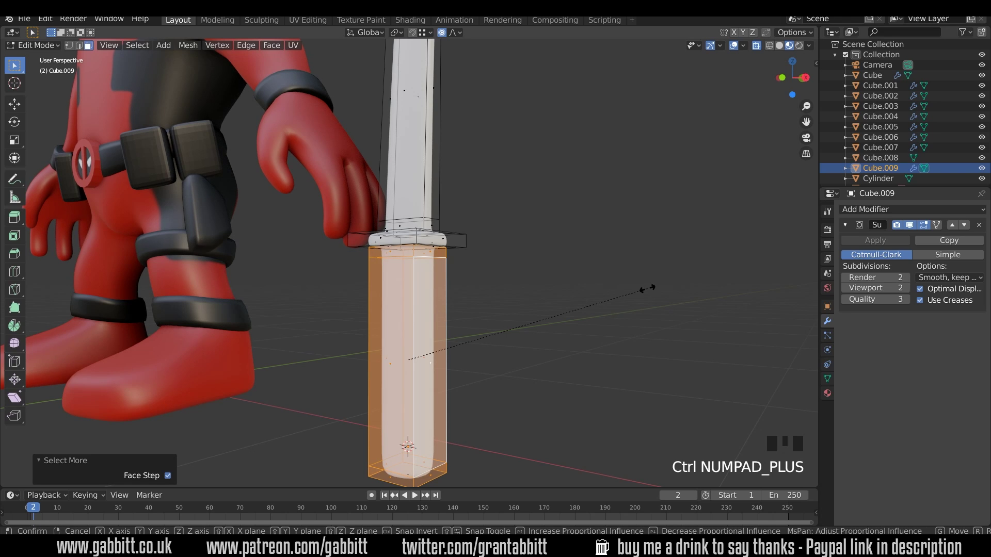
key("s")
key("shift+z")
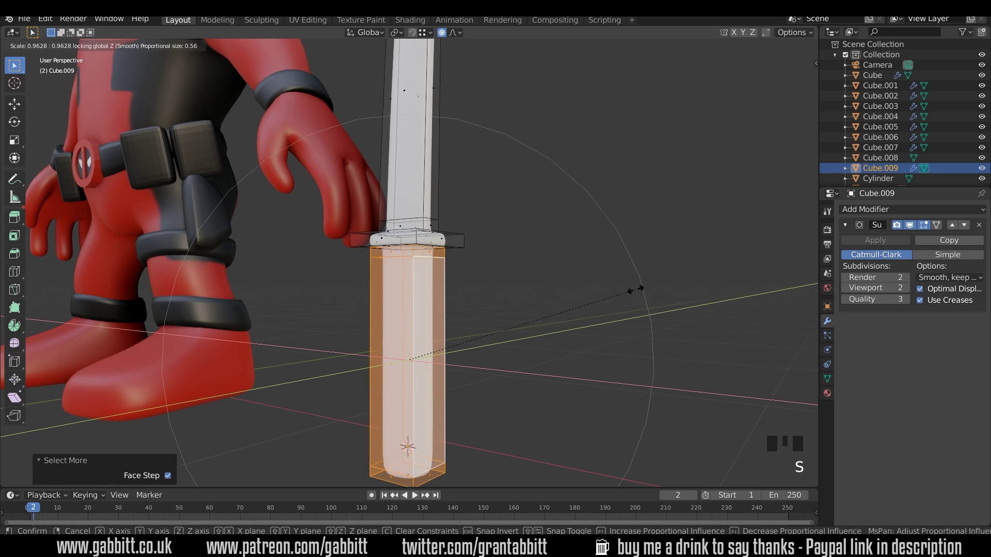
left_click(637, 289)
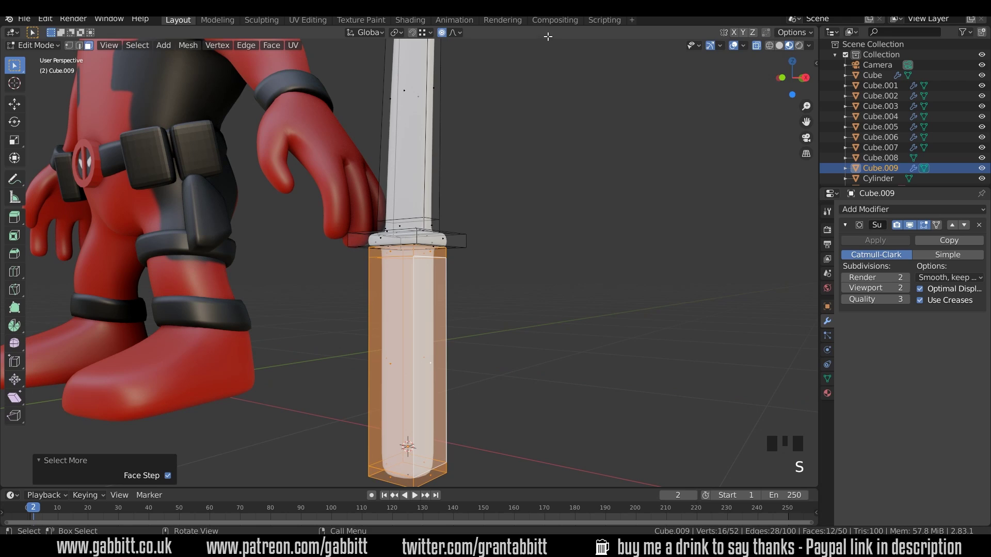
- Disable proportional editing, scale the handle faces down in X and Y only, and return to Object Mode
left_click(442, 32)
key("s")
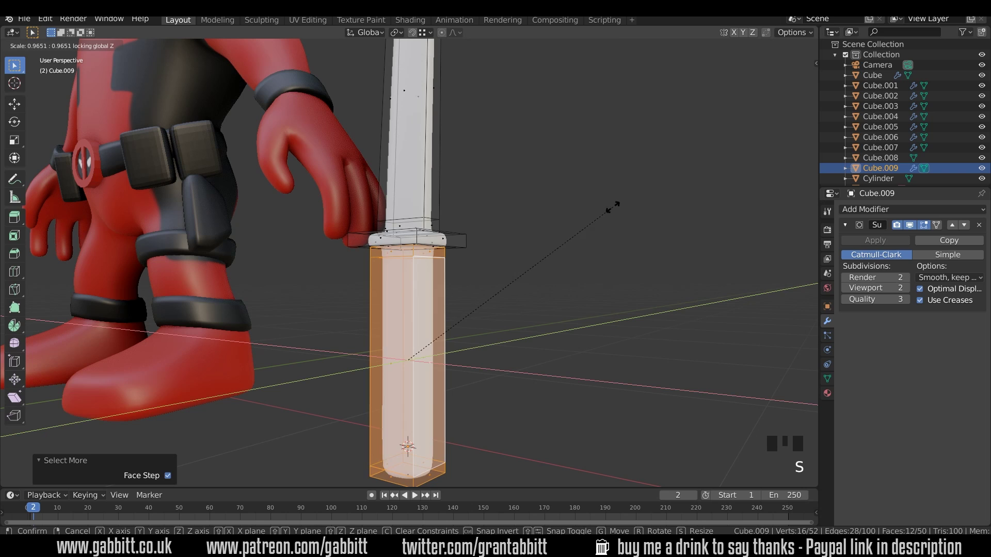
left_click(557, 239)
middle_click_drag(557, 239, 507, 285)
scroll(553, 262, "down", 3)
key("Tab")
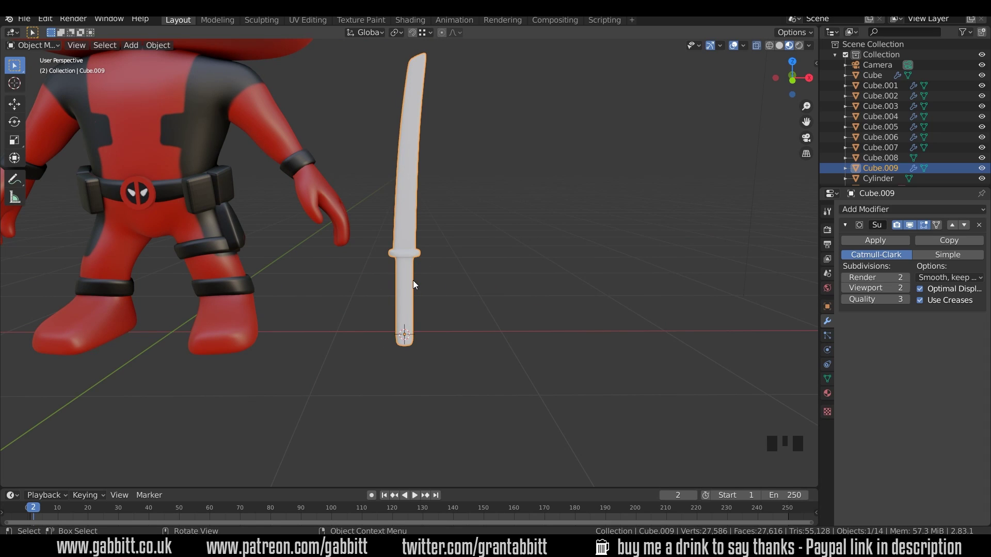
- Switch to the UV Editing workspace and frame the selected handle faces
middle_click_drag(413, 280, 452, 336, "ctrl")
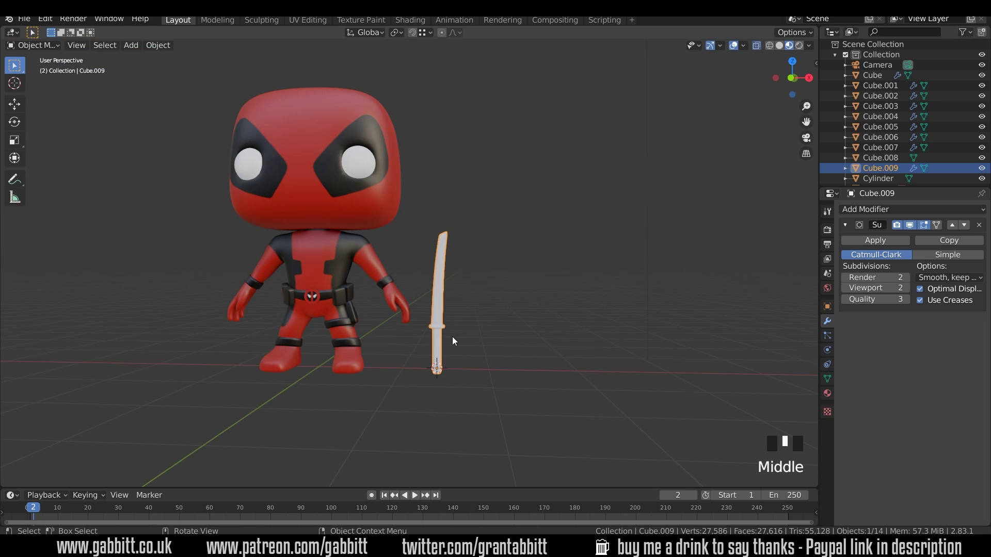
left_click(305, 20)
key("KP_Decimal")
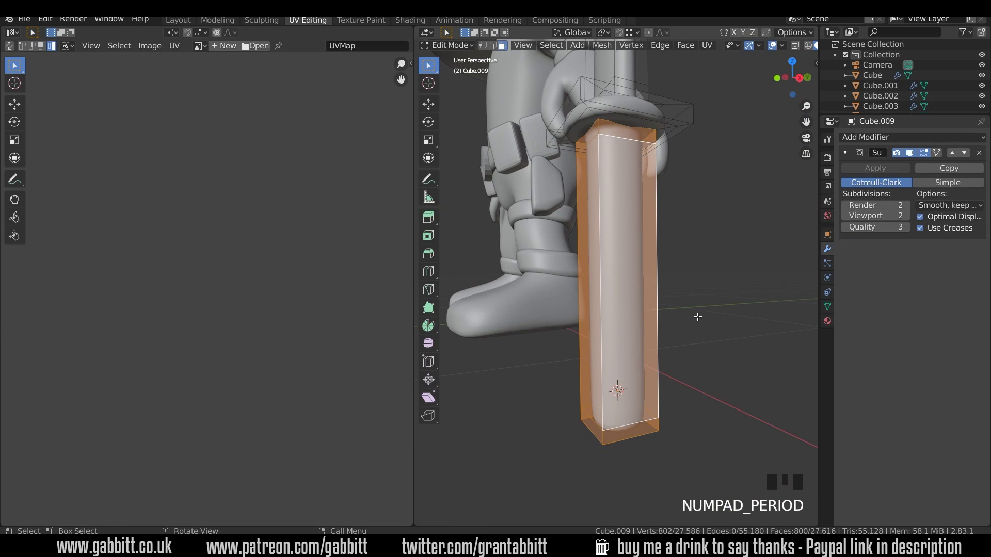
- Select every face of the sword and unwrap it with the standard Unwrap operation
scroll(697, 316, "down", 5)
middle_click_drag(664, 270, 708, 361)
key("a")
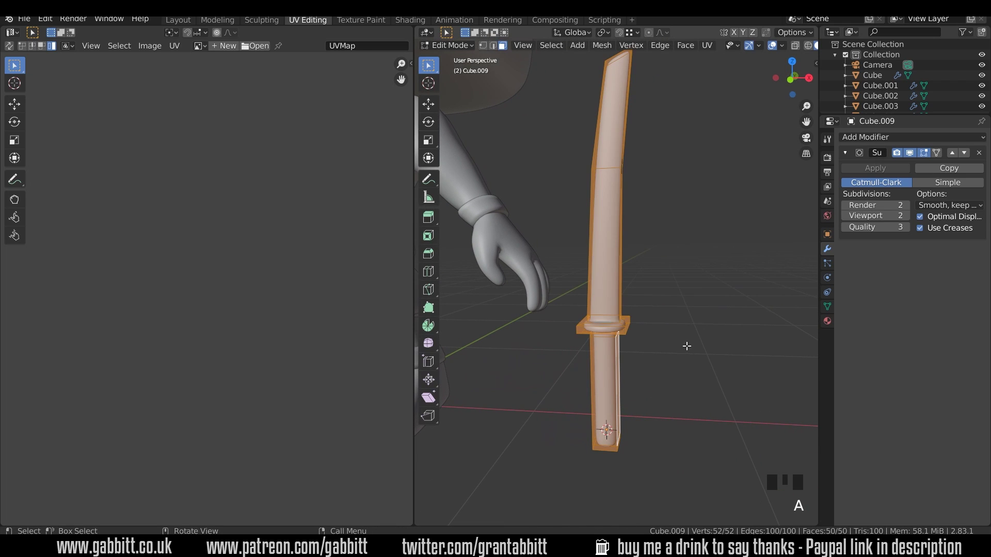
key("u")
left_click(687, 346)
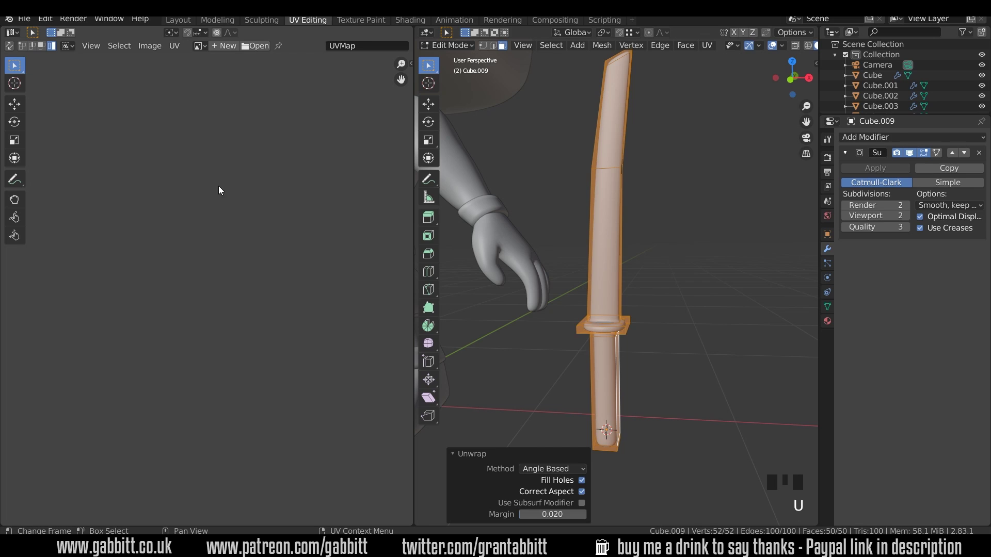
- Load the existing Deadpool color texture in the UV editor behind the sword's UV layout
left_click(199, 46)
left_click(219, 81)
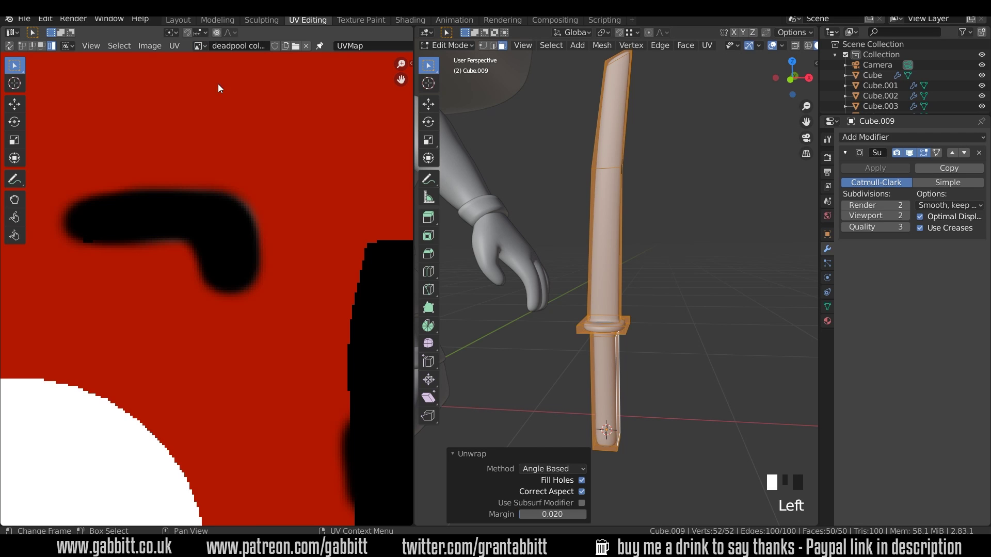
scroll(250, 243, "down", 6)
scroll(262, 270, "up", 2)
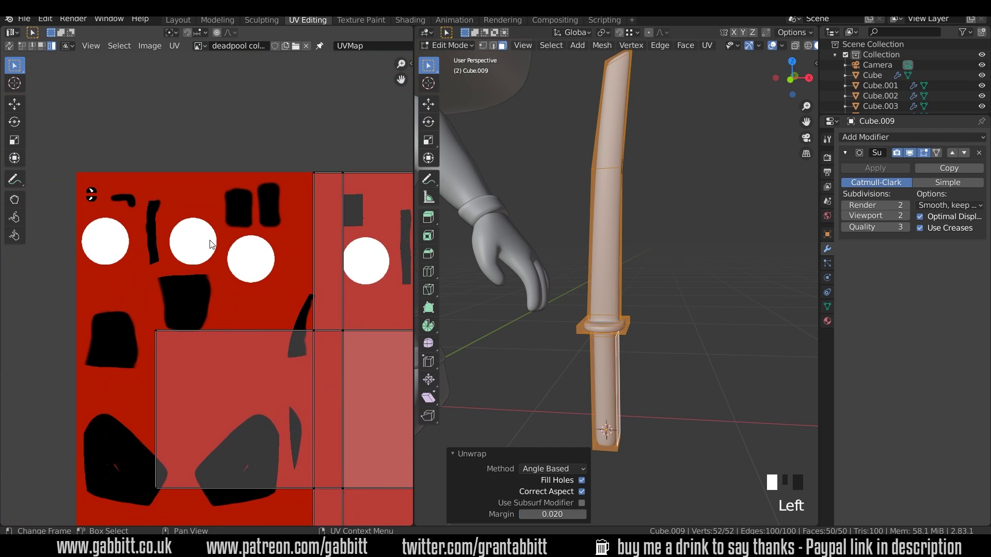
scroll(225, 258, "down", 3)
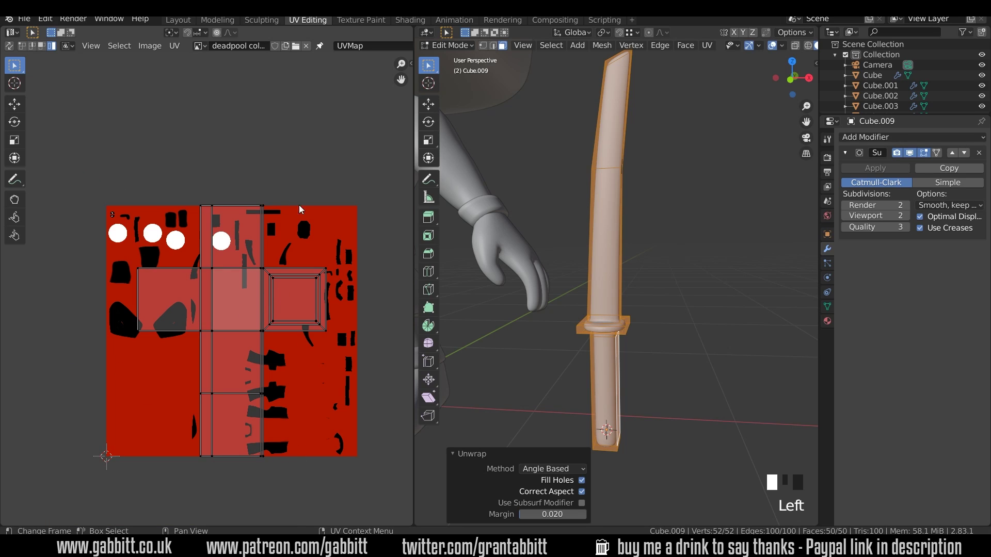
scroll(707, 46, "down", 2)
- Show the viewport in Material Preview and, in Object Mode, link the Deadpool body's material to the sword
left_click(790, 45)
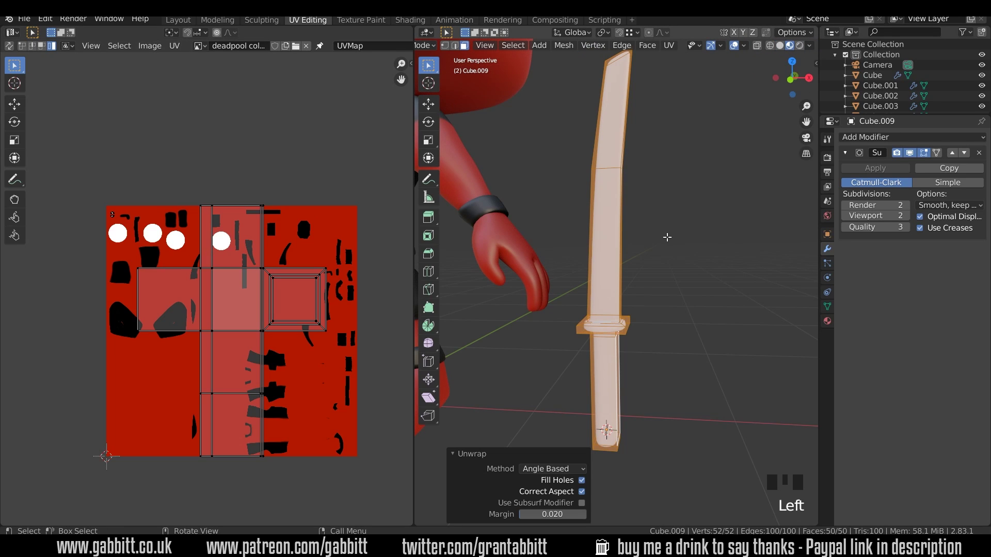
scroll(505, 176, "down", 2)
key("Tab")
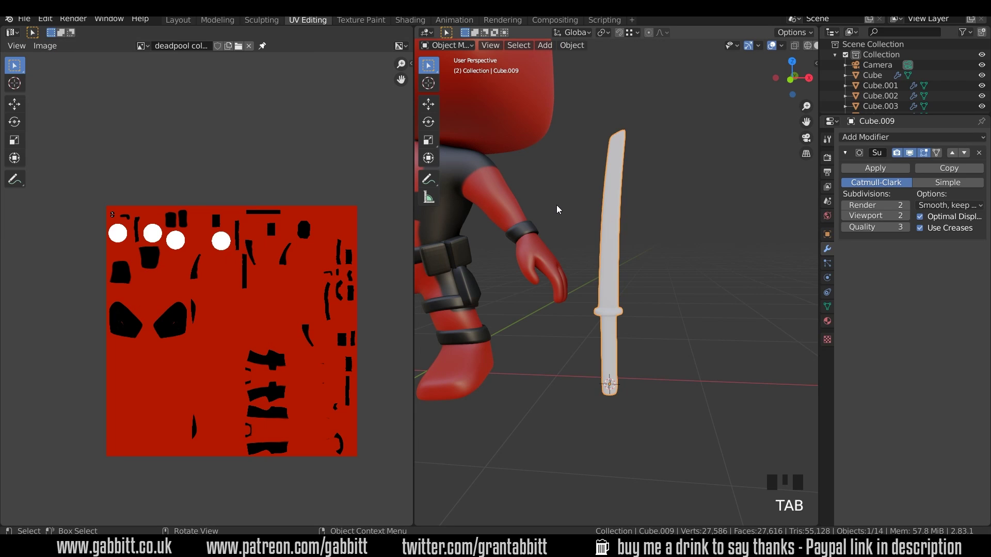
left_click(562, 259, "shift")
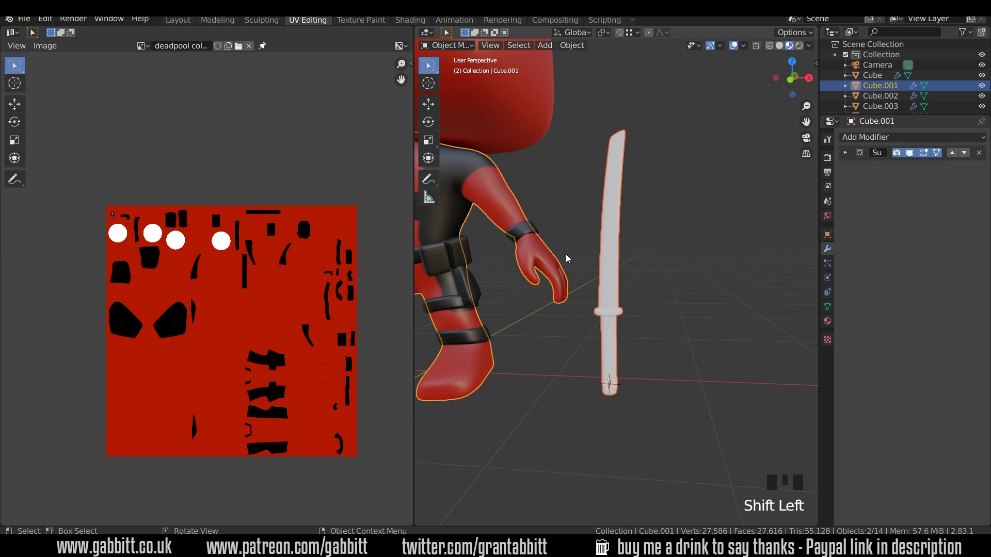
key("ctrl+l")
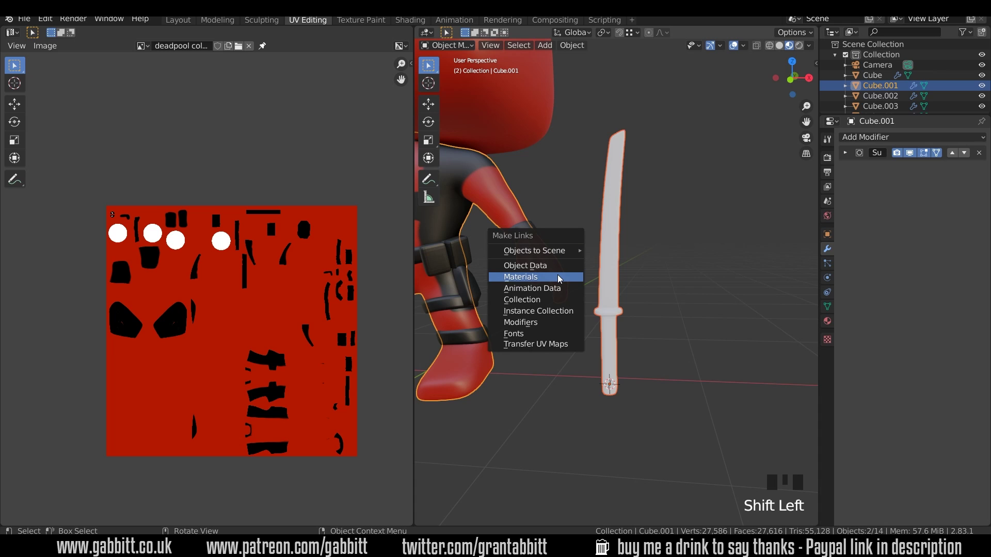
left_click(559, 274)
middle_click_drag(631, 352, 688, 331)
scroll(585, 323, "down", 2)
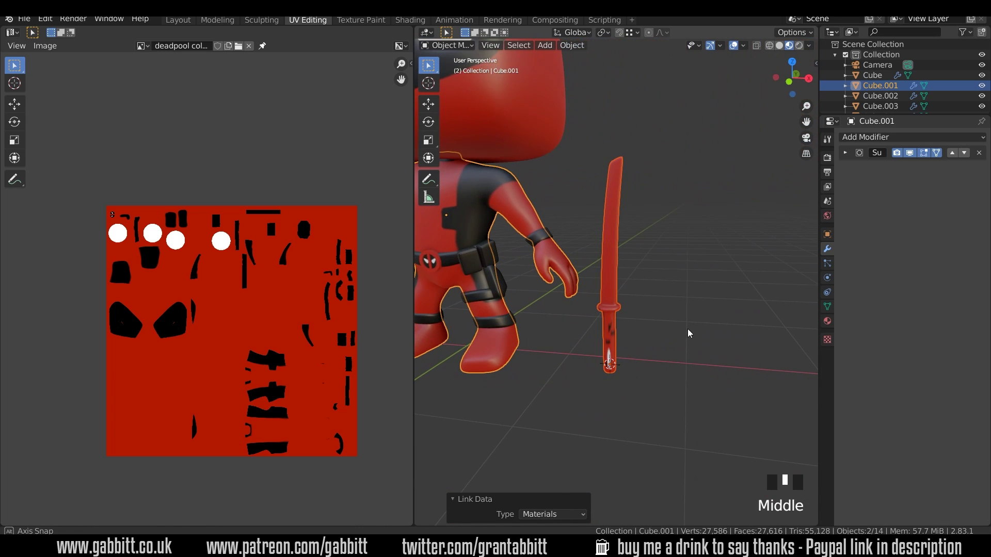
- Select all of the sword's UVs in Edit Mode, shrink them and move them onto the black right-hand eye patch of the texture
left_click(618, 250)
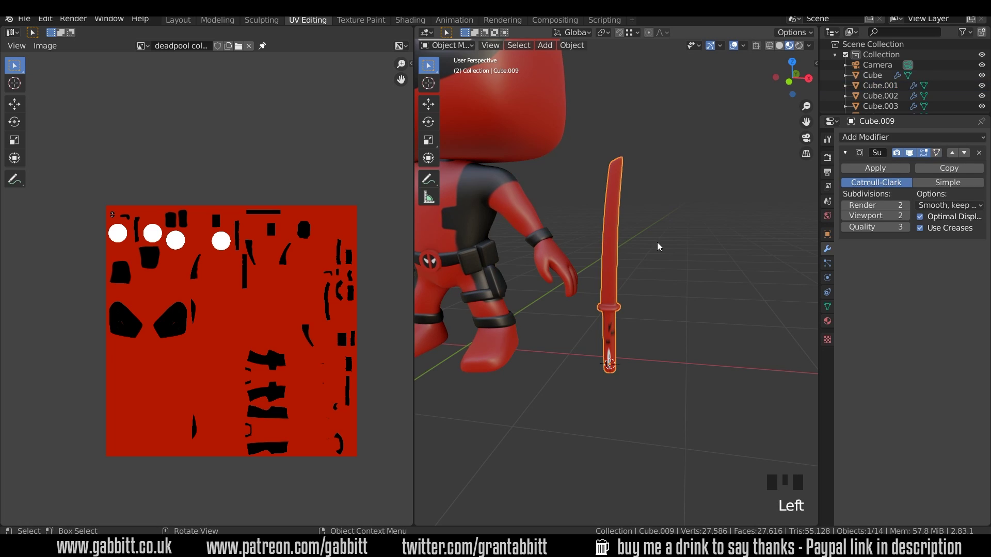
key("Tab")
key("a")
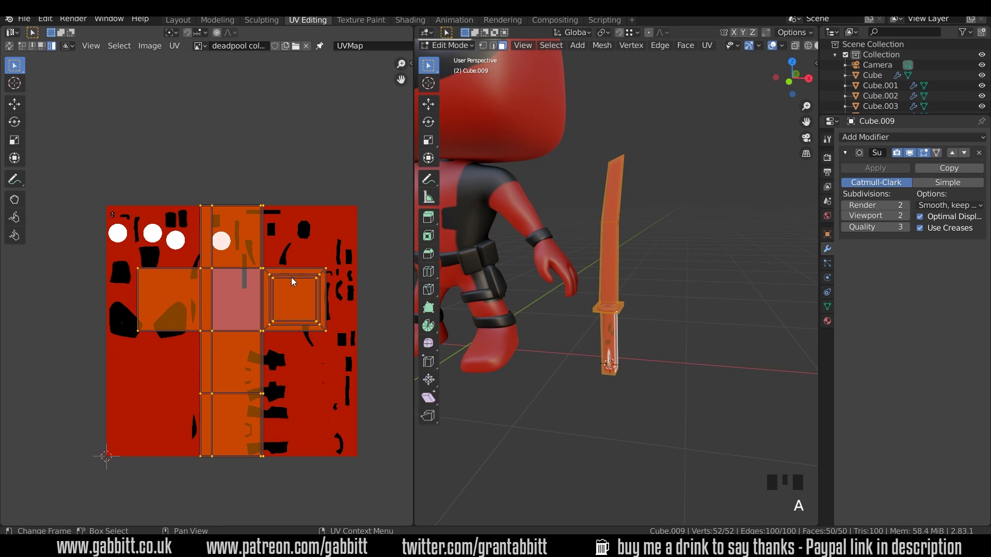
key("s")
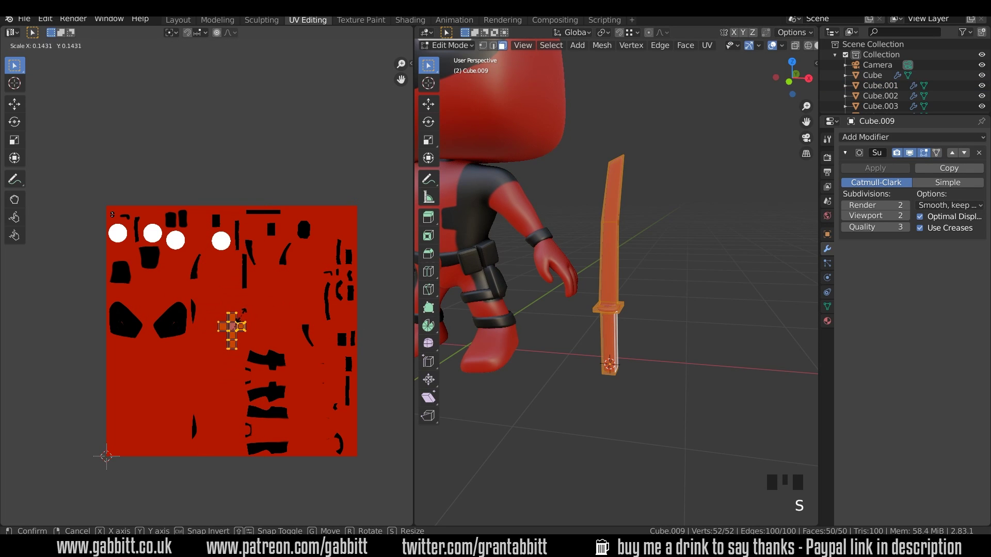
left_click(246, 330)
key("g")
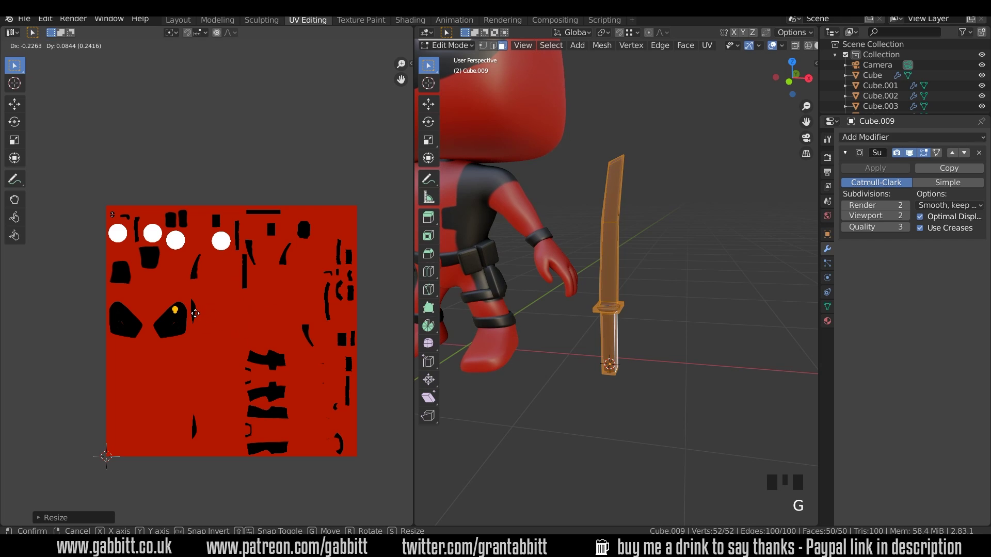
left_click(198, 315)
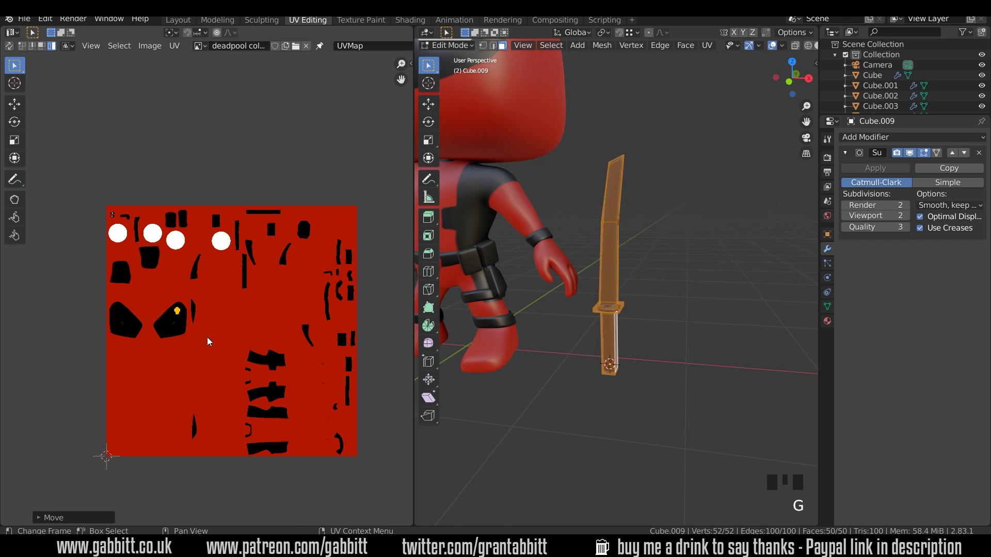
- Scale the sword's UVs down further inside the black eye patch and return to Object Mode
middle_click_drag(196, 325, 270, 323)
scroll(310, 395, "up", 5)
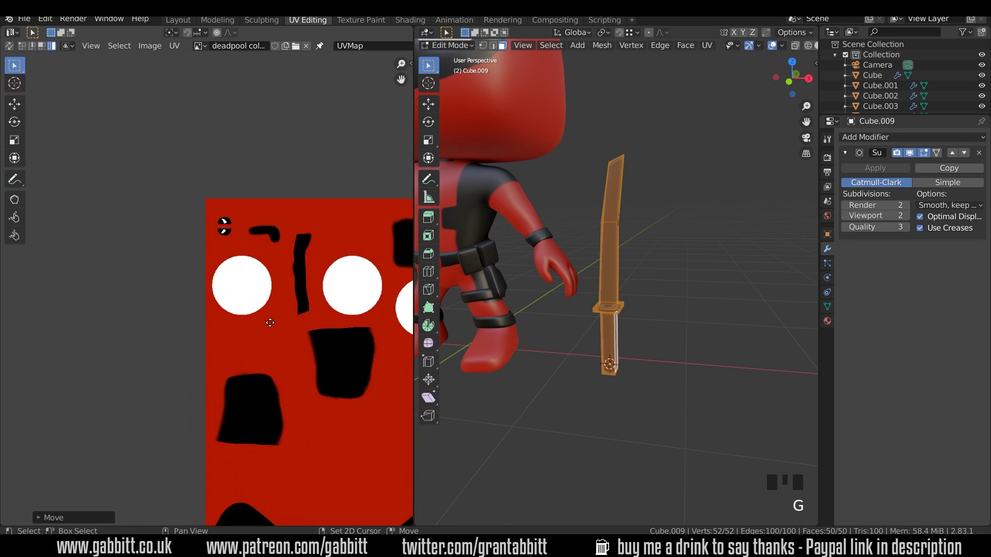
scroll(316, 339, "down", 6)
scroll(317, 339, "right", 6)
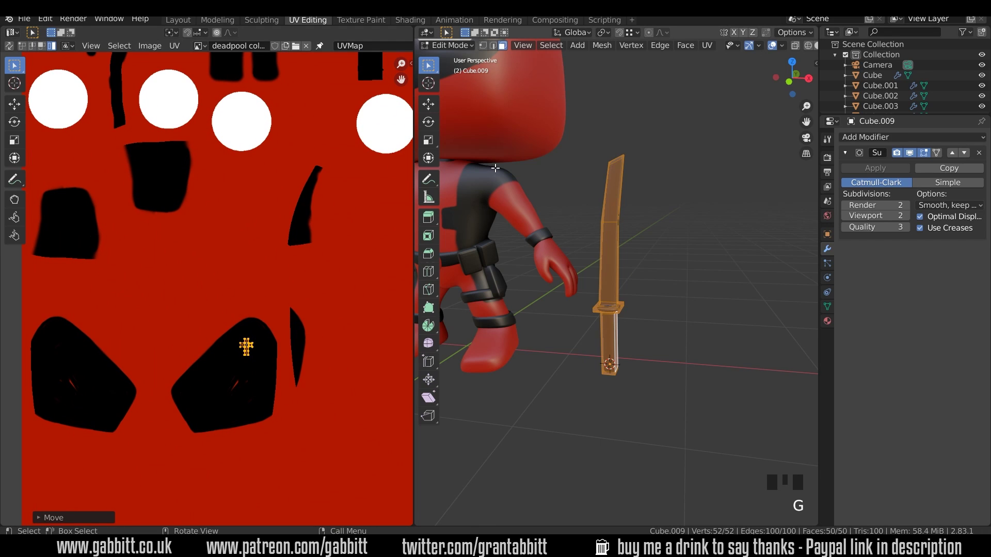
scroll(495, 167, "down", 2)
middle_click_drag(495, 167, 551, 161, "shift")
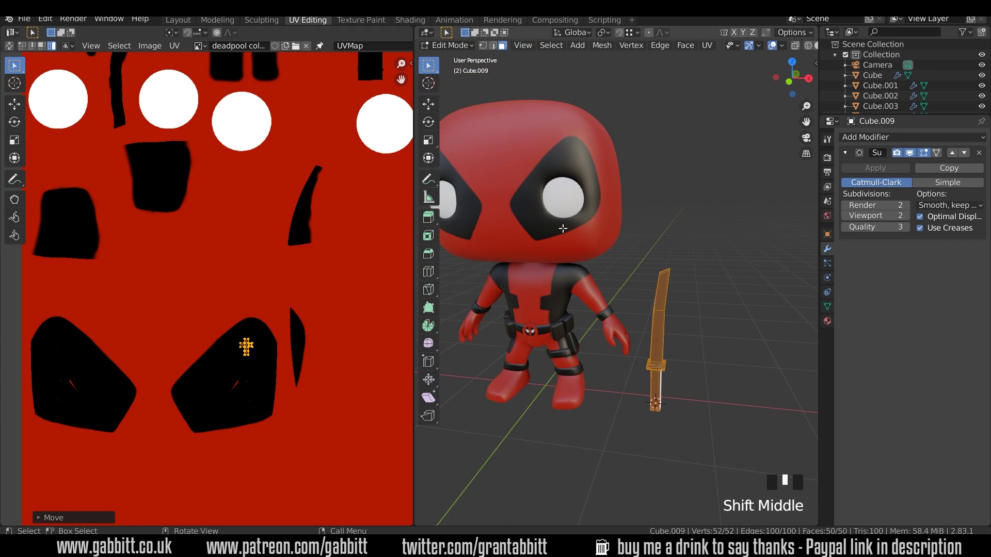
key("s")
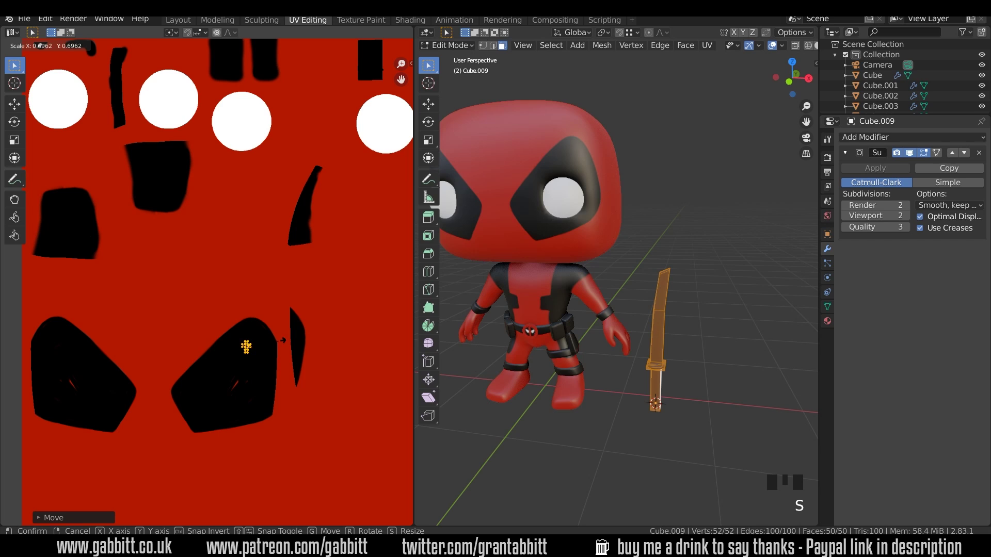
left_click(260, 349)
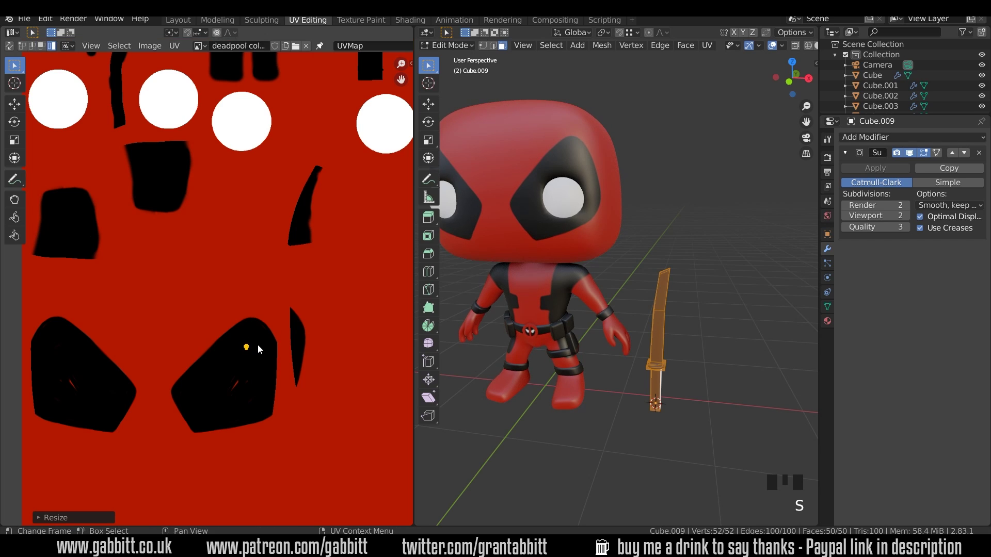
key("Tab")
middle_click_drag(664, 420, 704, 401)
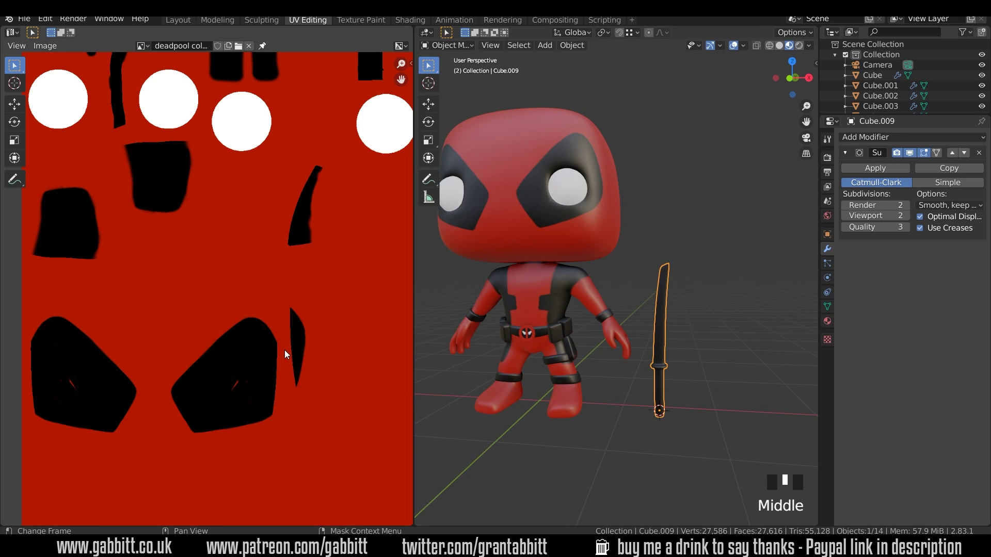
- Select all objects and examine their combined UV layout over the texture in Edit Mode, then return to Object Mode
scroll(284, 349, "down", 5)
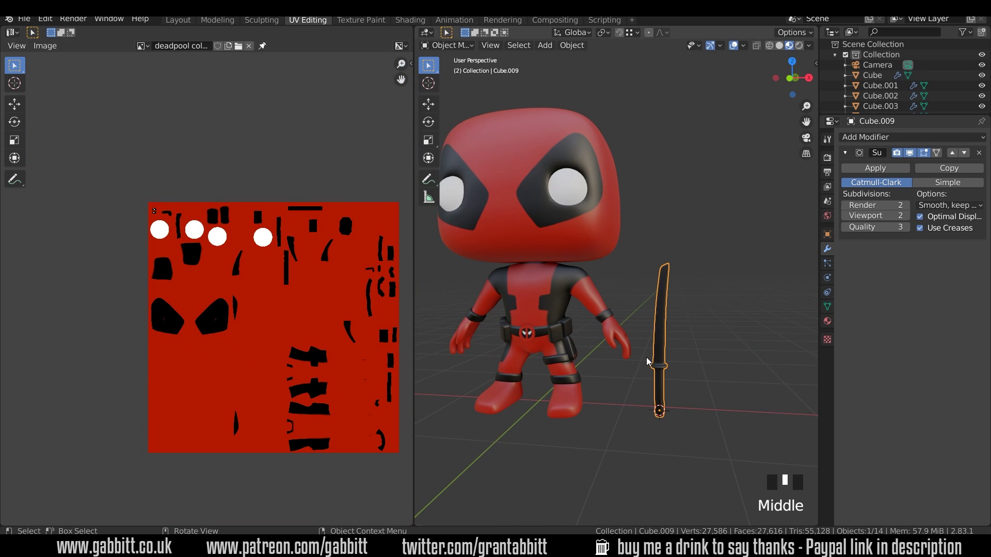
key("a")
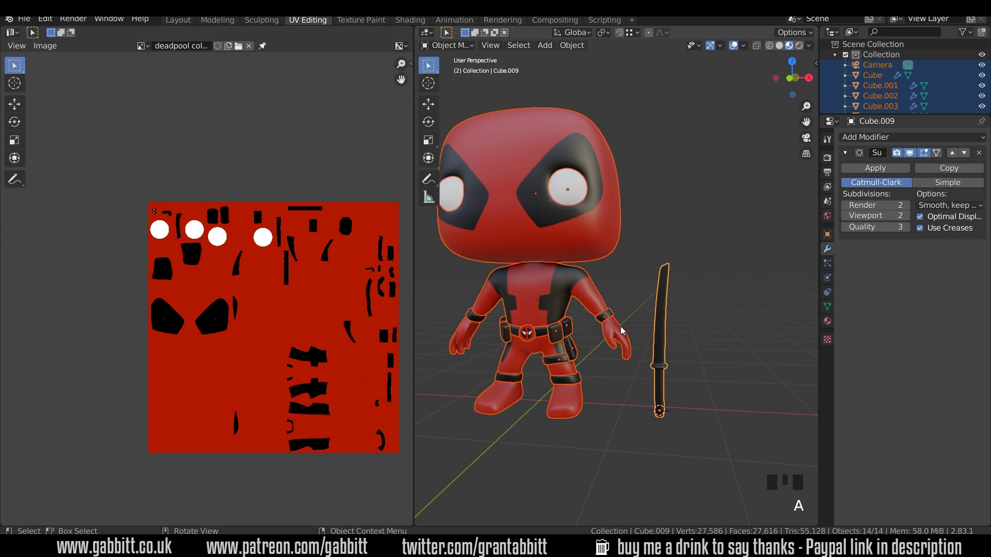
key("Tab")
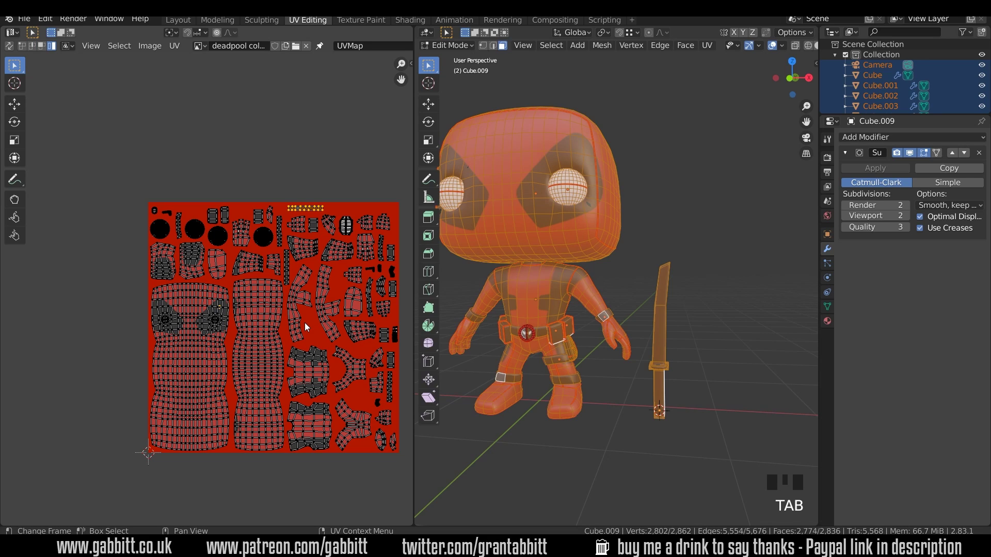
key("Tab")
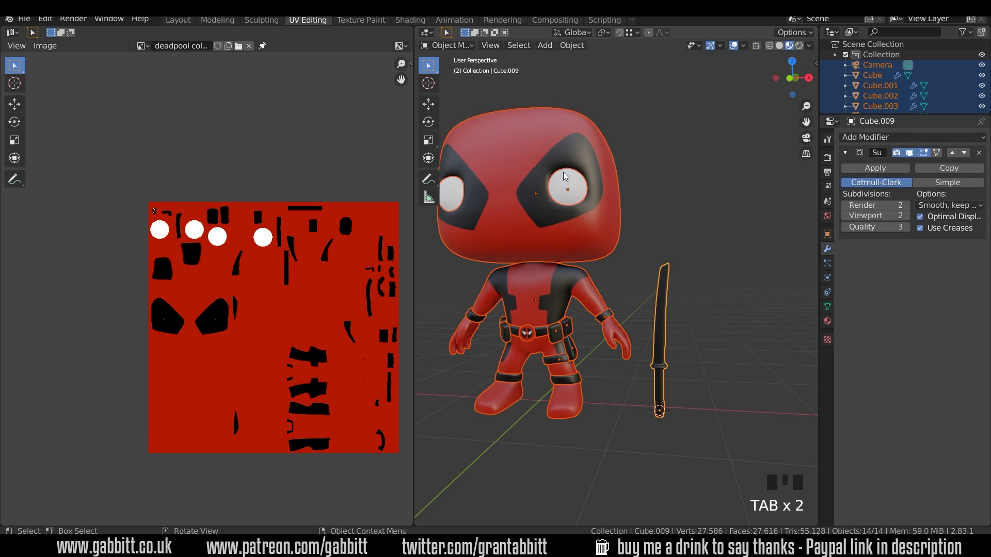
- In Edit Mode on the eyes object, select both seam-delimited halves of the figure's left eyeball
left_click(596, 213)
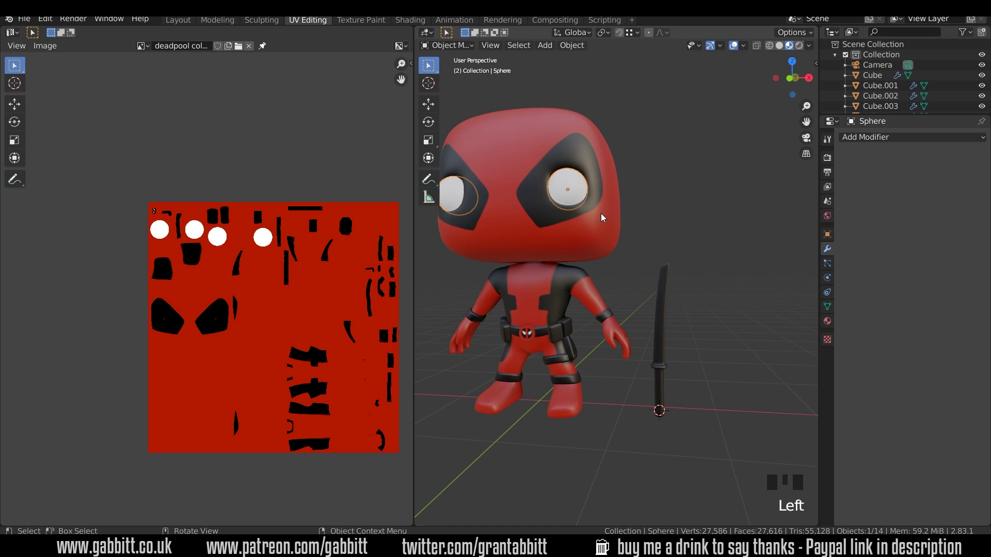
key("KP_Decimal")
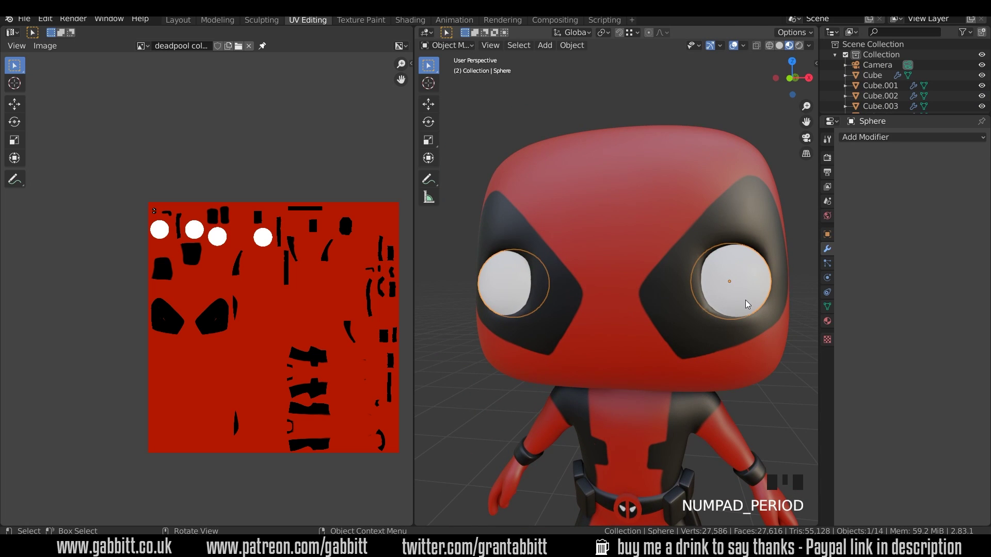
key("Tab")
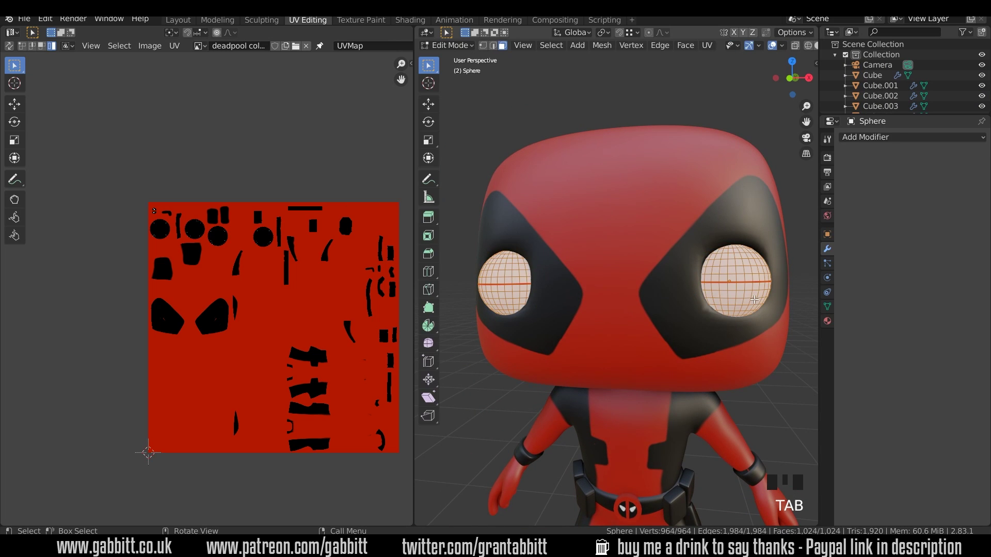
key("alt+a")
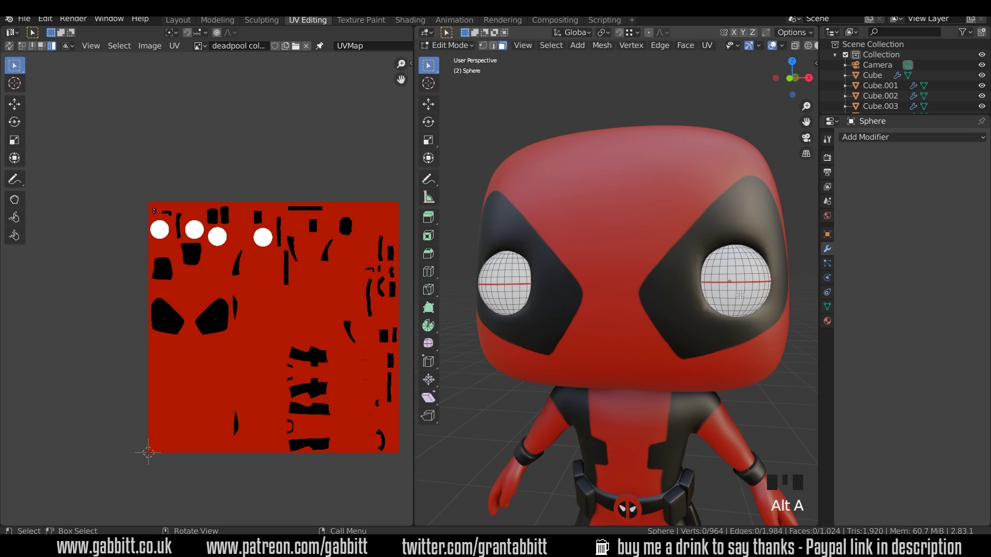
key("l")
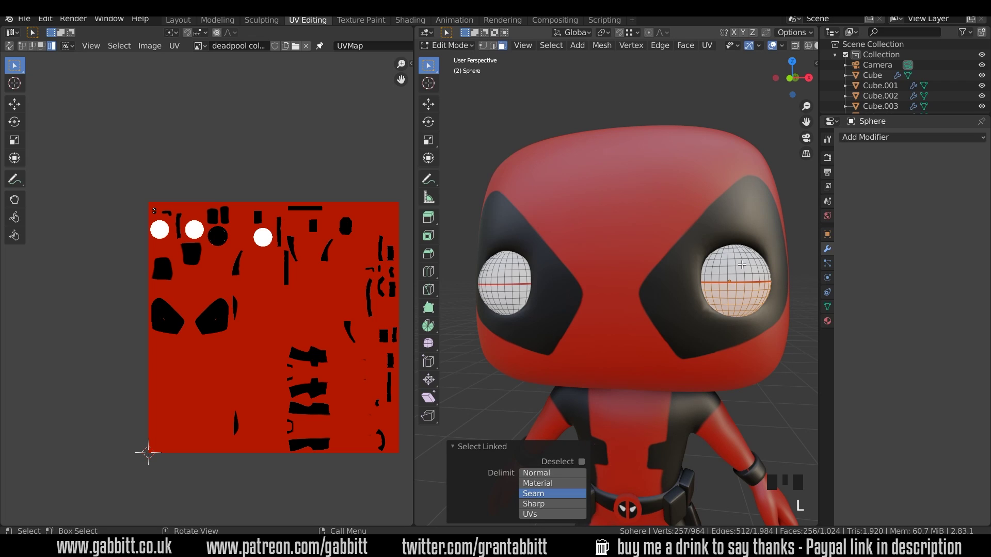
key("l")
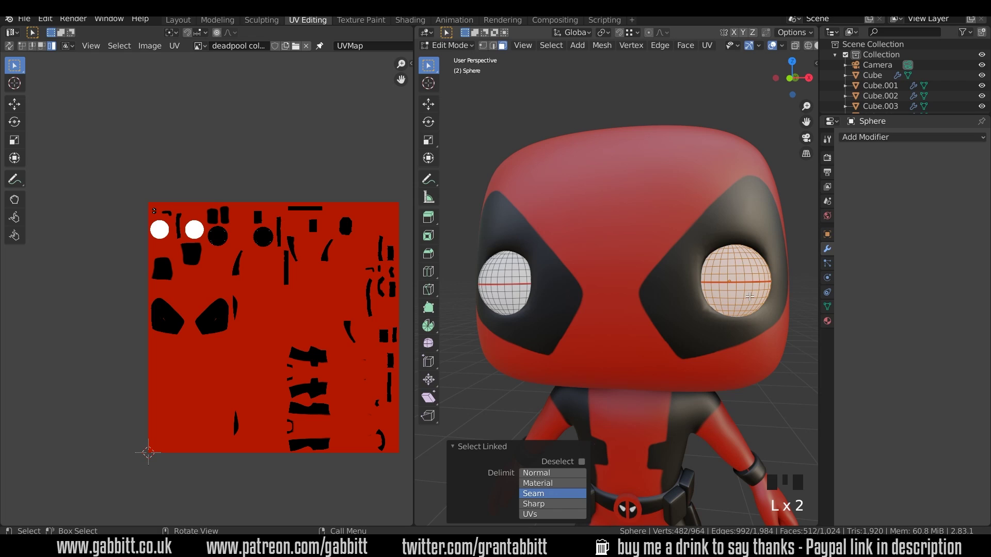
- Duplicate the selected eyeball in place, separate the copy into its own object and return to Object Mode
key("shift+d")
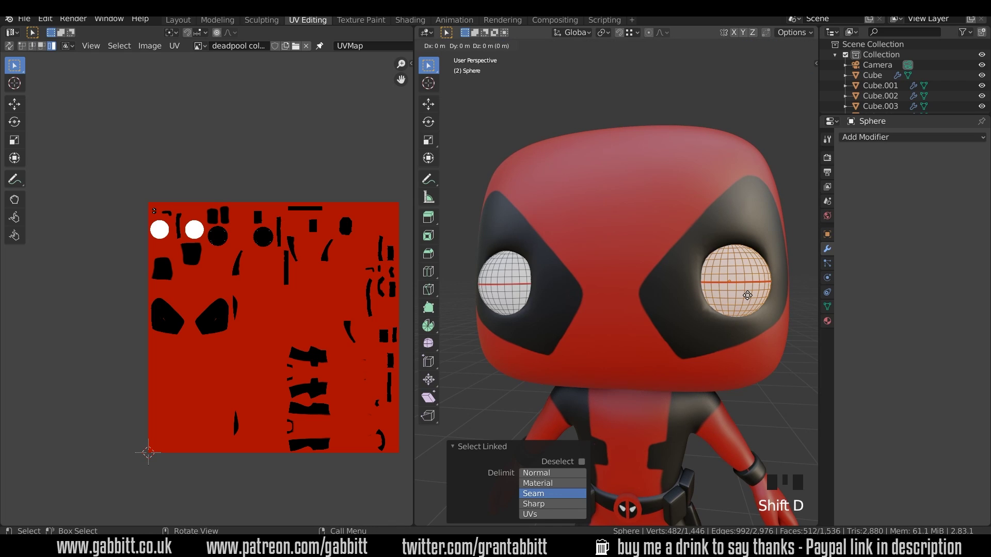
right_click(747, 295)
key("p")
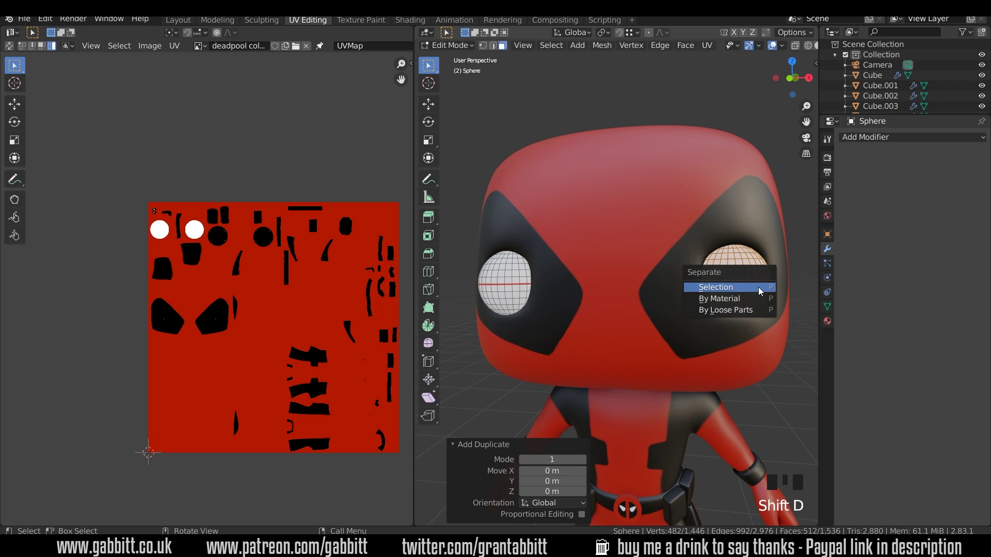
left_click(731, 291)
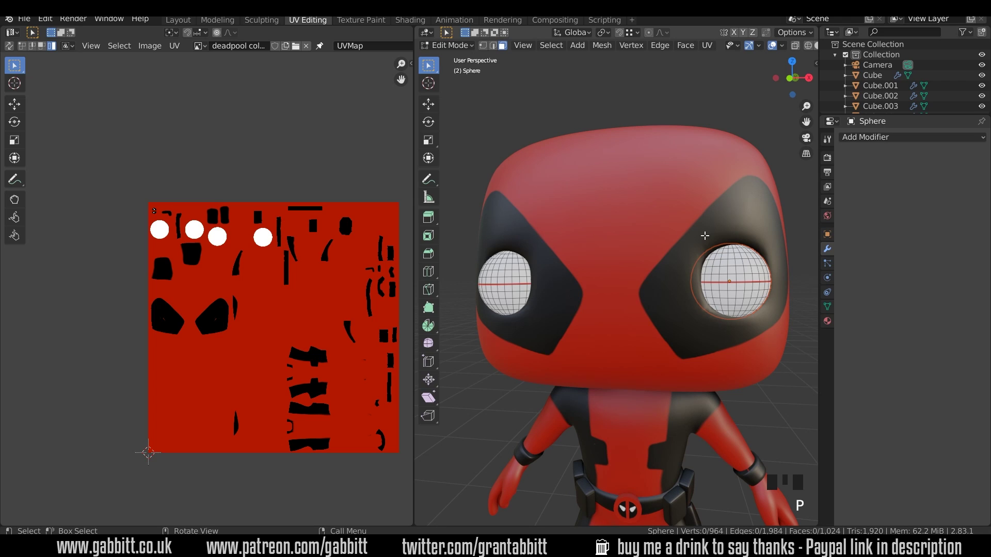
key("Tab")
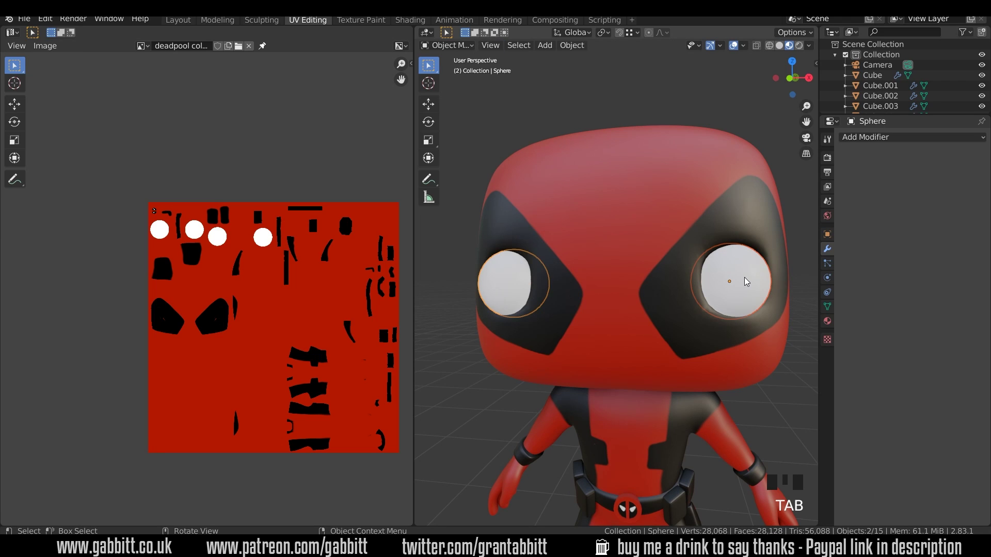
- Select the separated eyeball copy and show it from the right side in see-through solid shading
left_click(749, 284)
key("g")
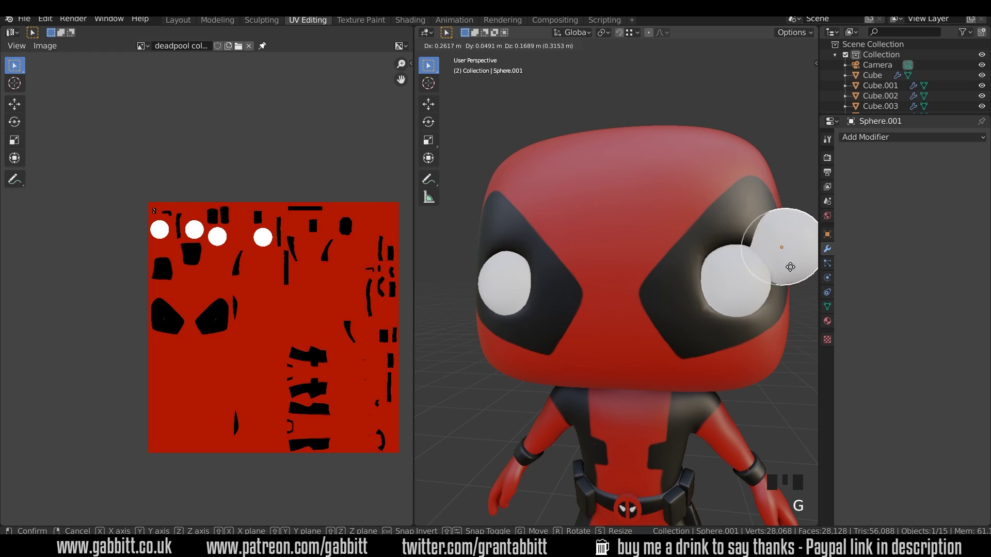
right_click(755, 268)
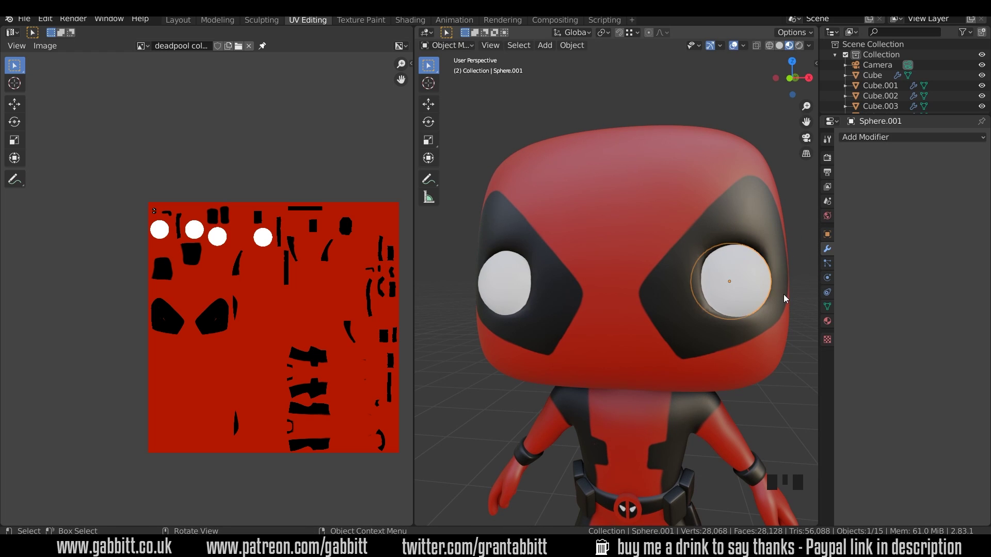
key("KP_3")
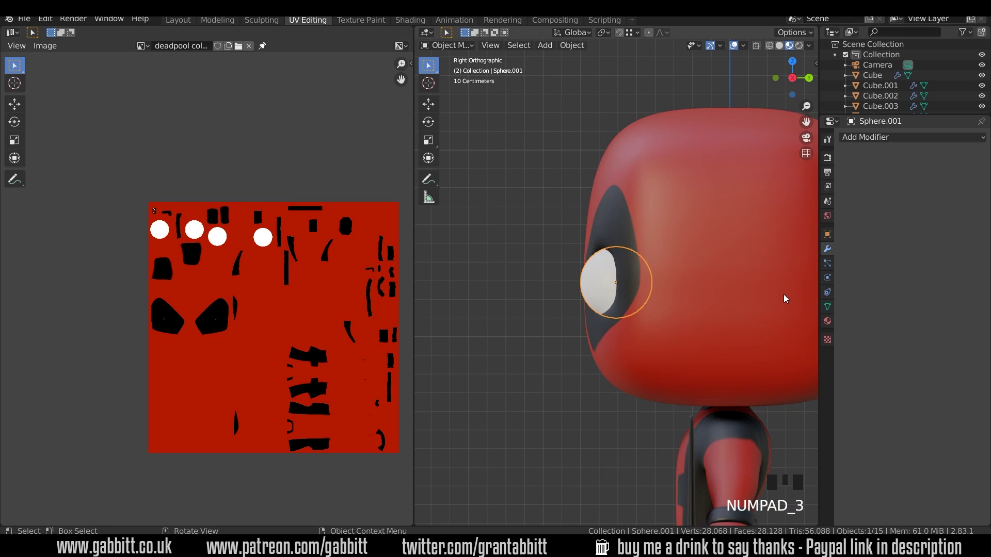
left_click(757, 44)
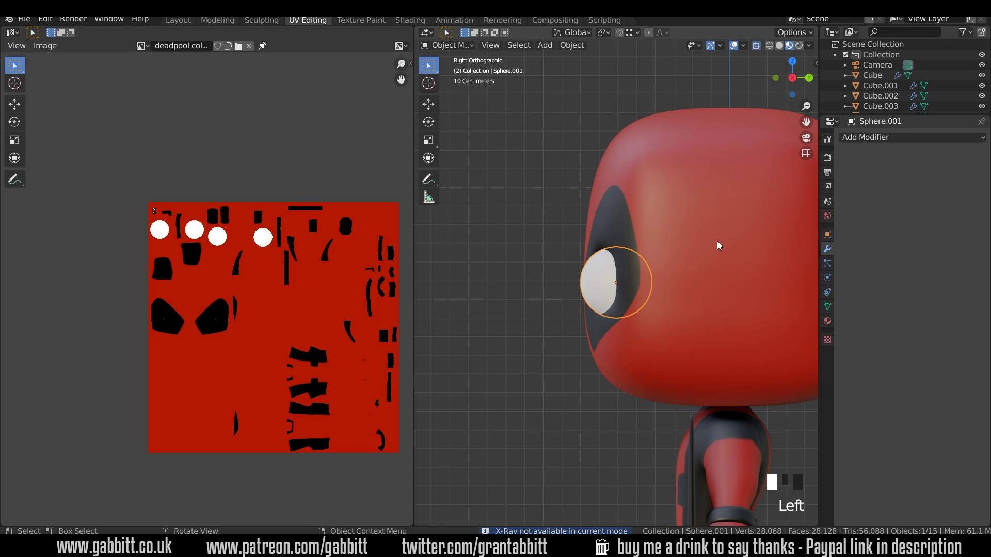
left_click(780, 45)
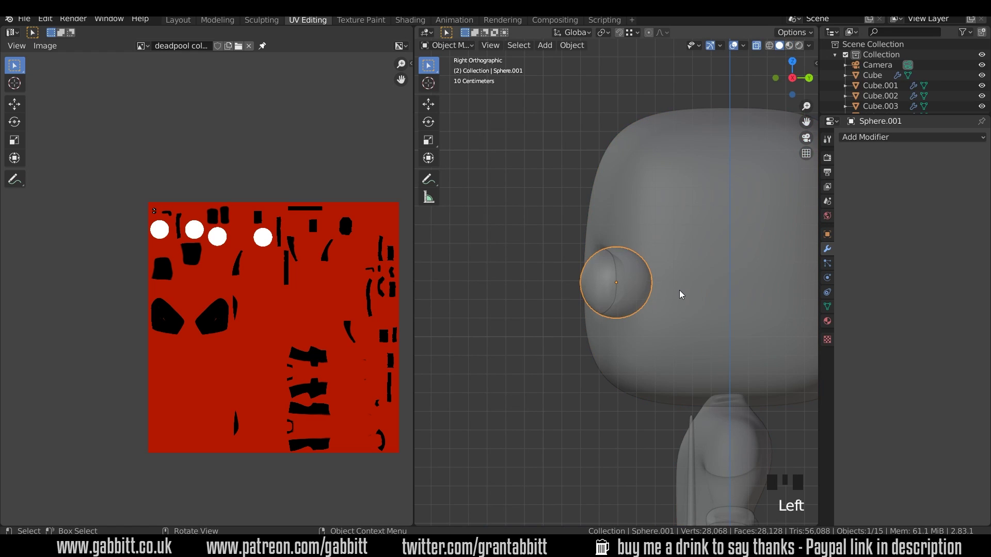
- Scale the eyeball copy up uniformly to about 1.03 so it sits just outside the original eyeball
middle_click_drag(680, 292, 636, 302, "shift")
scroll(590, 322, "up", 5)
middle_click_drag(562, 327, 616, 298, "shift")
scroll(594, 310, "up", 2)
key("s")
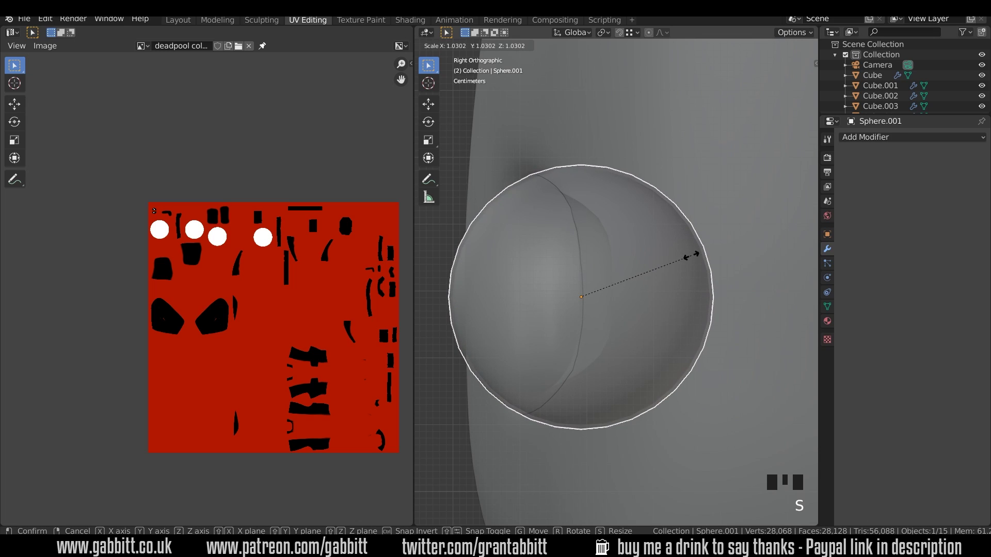
left_click(692, 255)
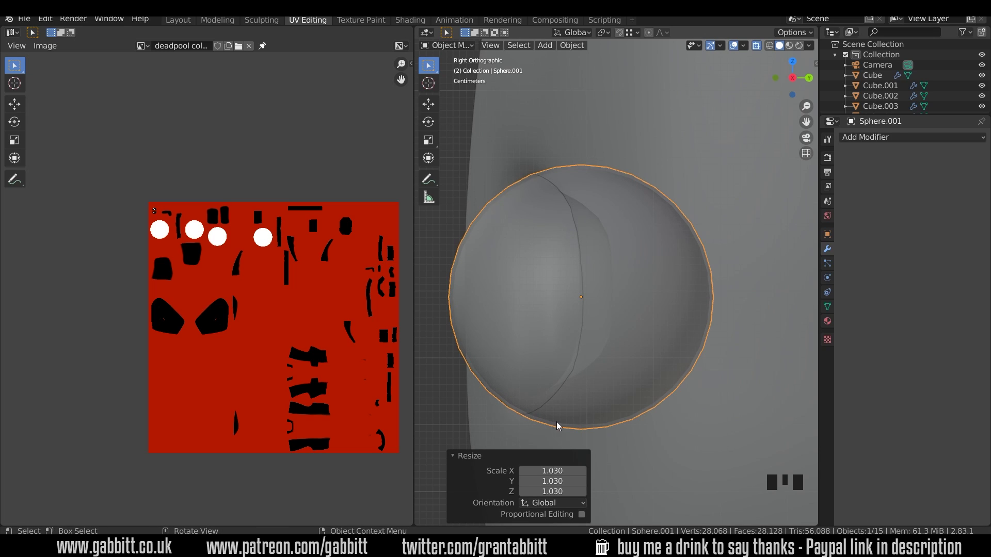
- In Edit Mode, select the rear half of the enlarged sphere and delete its faces
key("Tab")
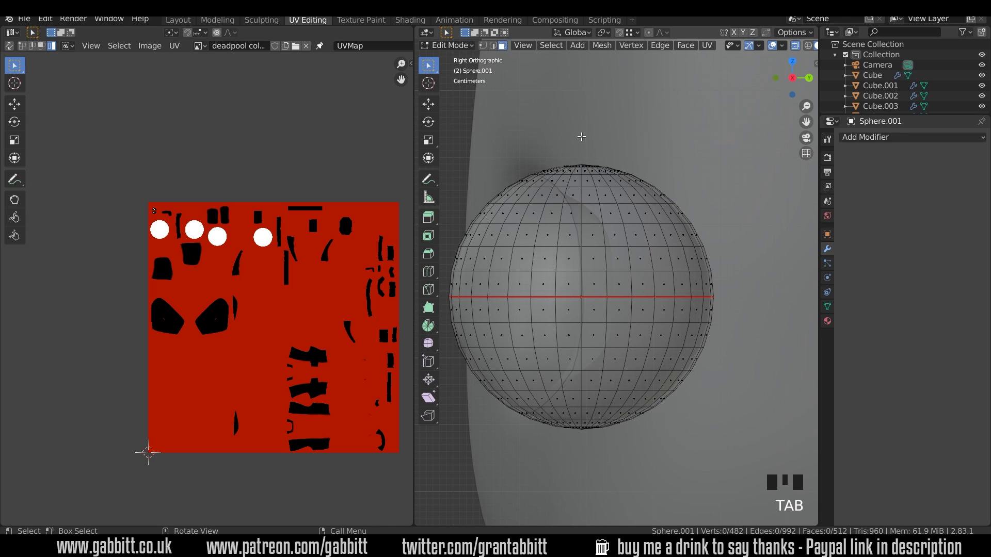
left_click_drag(581, 137, 717, 358)
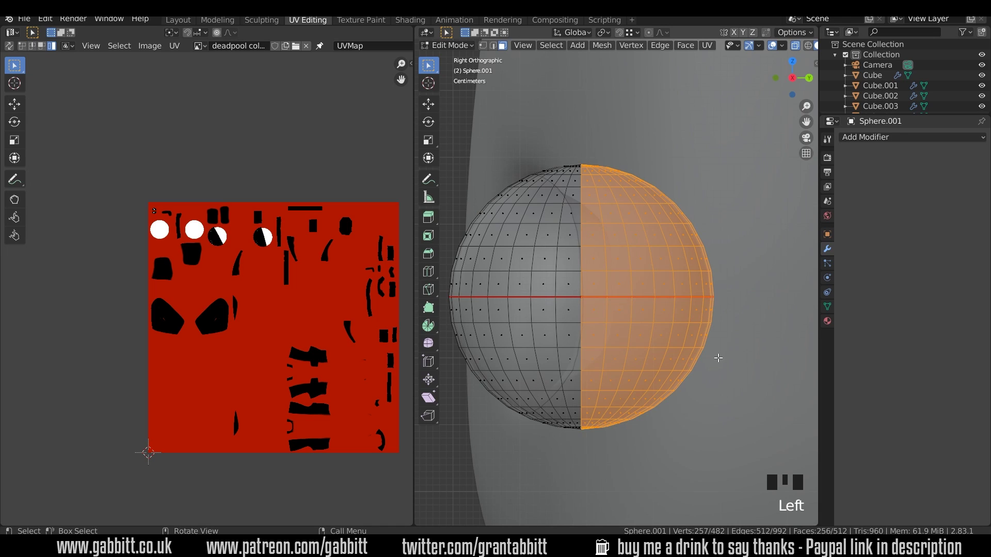
left_click(599, 310, "shift")
key("x")
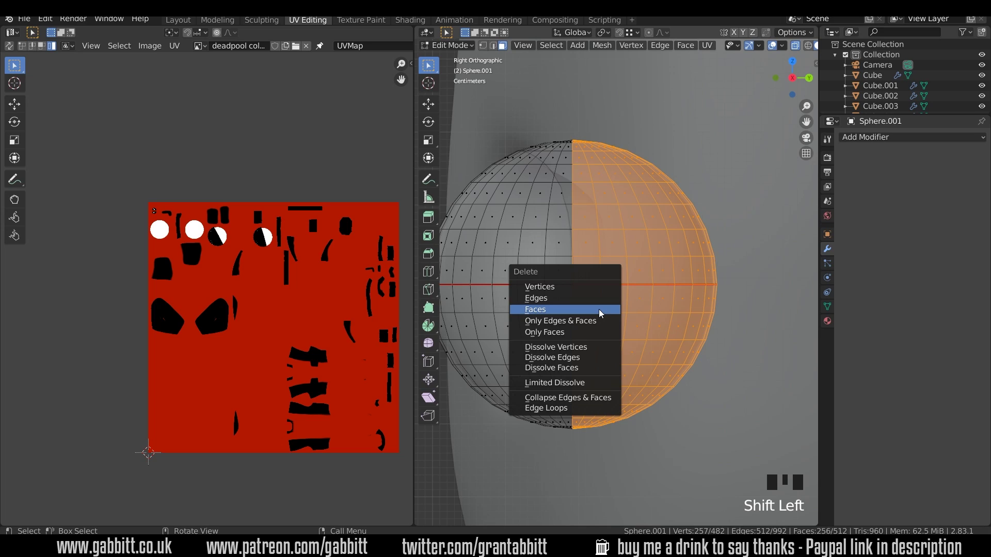
left_click(599, 308)
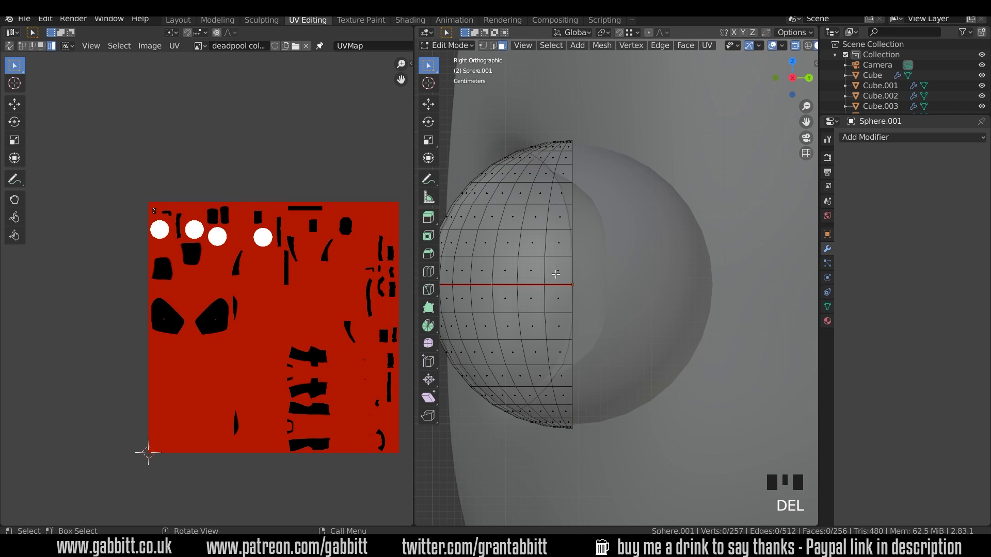
- Select all faces of the remaining front hemisphere and unwrap them
key("a")
middle_click_drag(556, 272, 634, 277, "shift")
key("u")
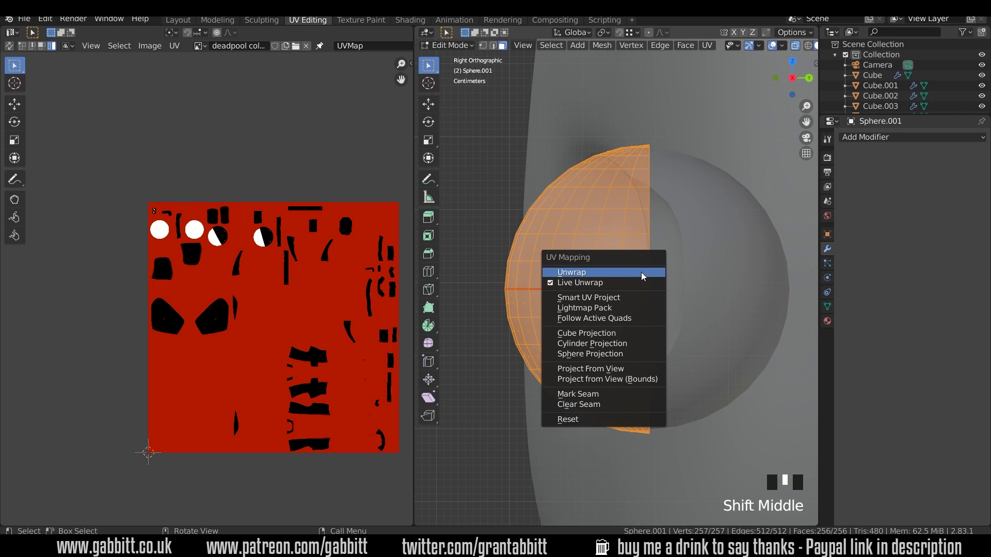
left_click(634, 277)
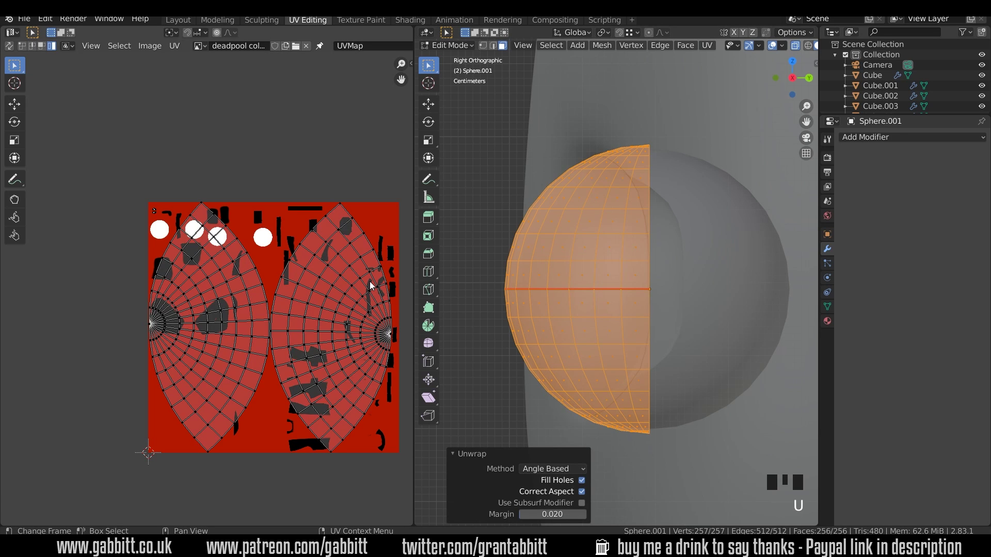
- Scale the hemisphere's UVs down to a tiny size and move them into the right-hand black eye patch on the texture
key("a")
key("s")
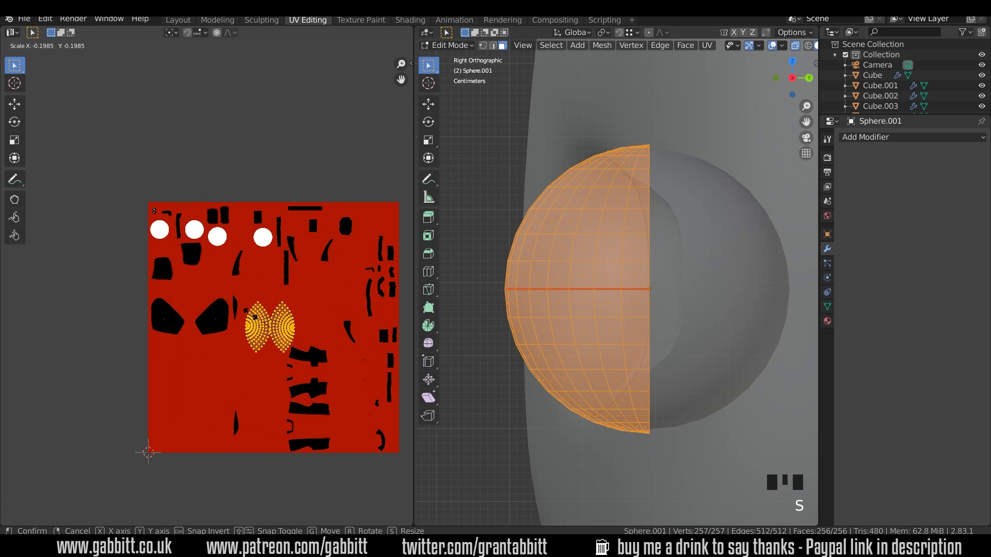
left_click(289, 333)
key("g")
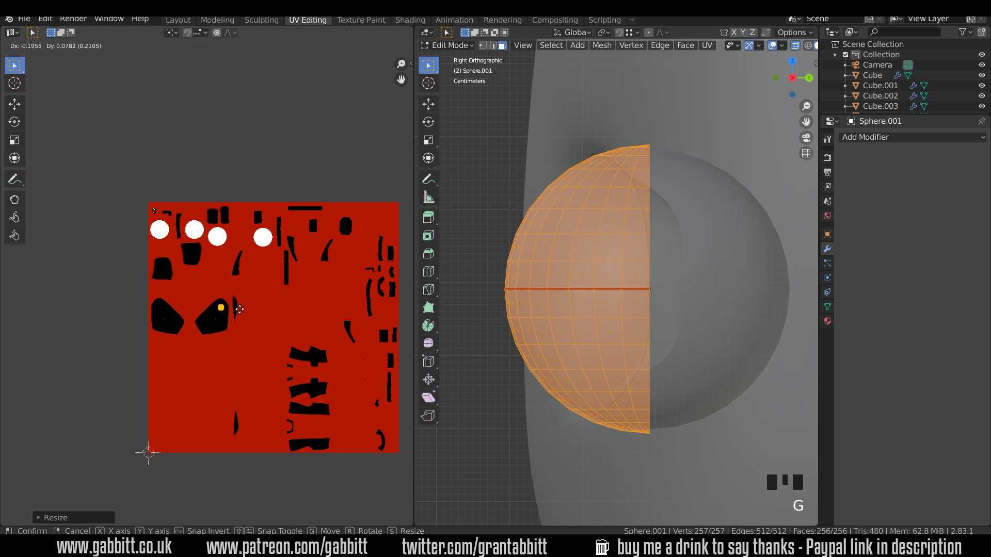
left_click(241, 314)
- Show the model in Material Preview shading and return the hemisphere to Object Mode
scroll(803, 52, "down", 3)
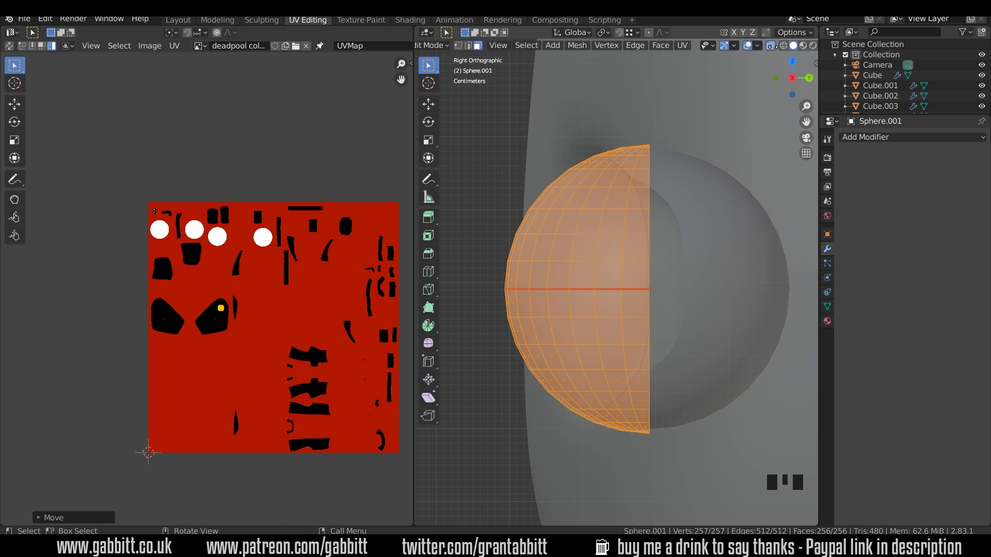
left_click(790, 46)
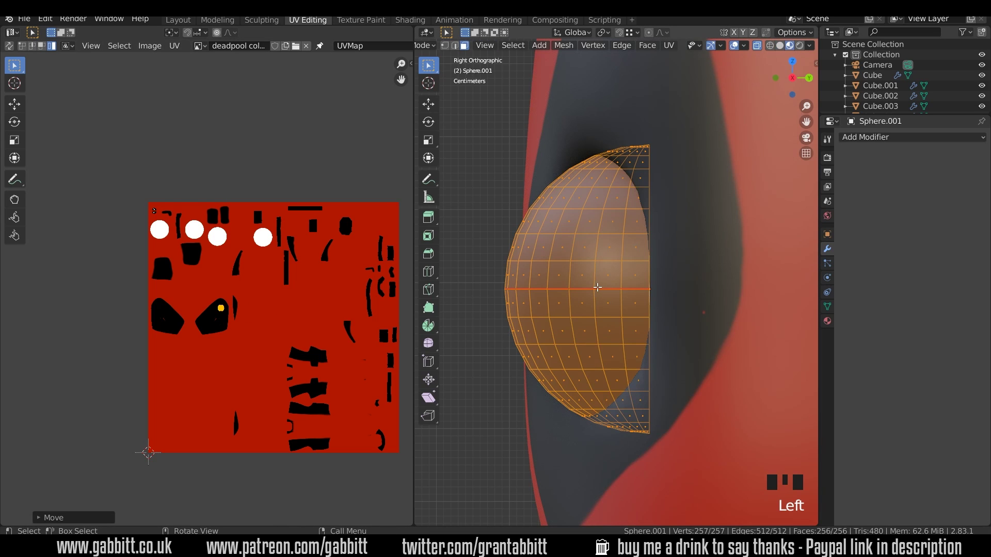
middle_click_drag(598, 288, 644, 292)
key("Tab")
scroll(645, 293, "down", 7)
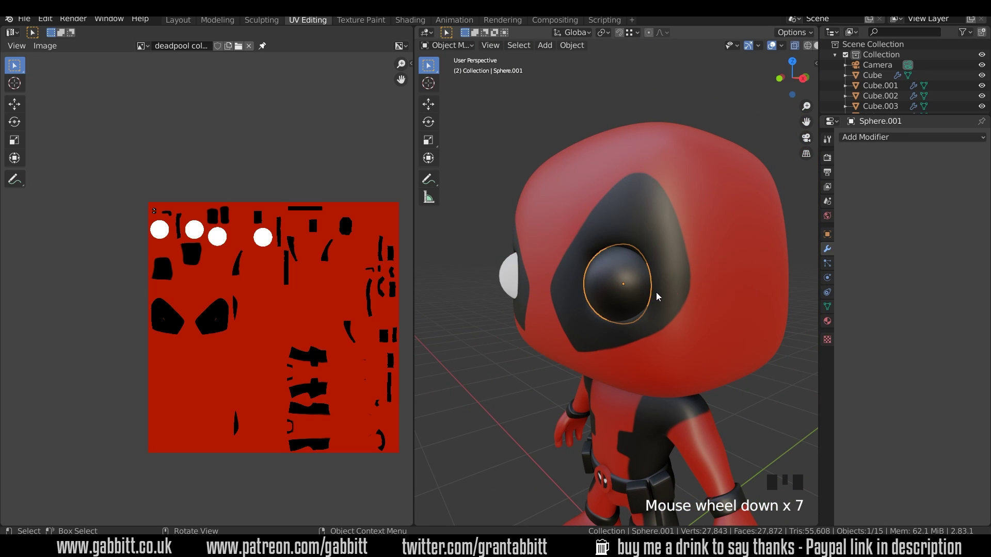
key("r")
key("x")
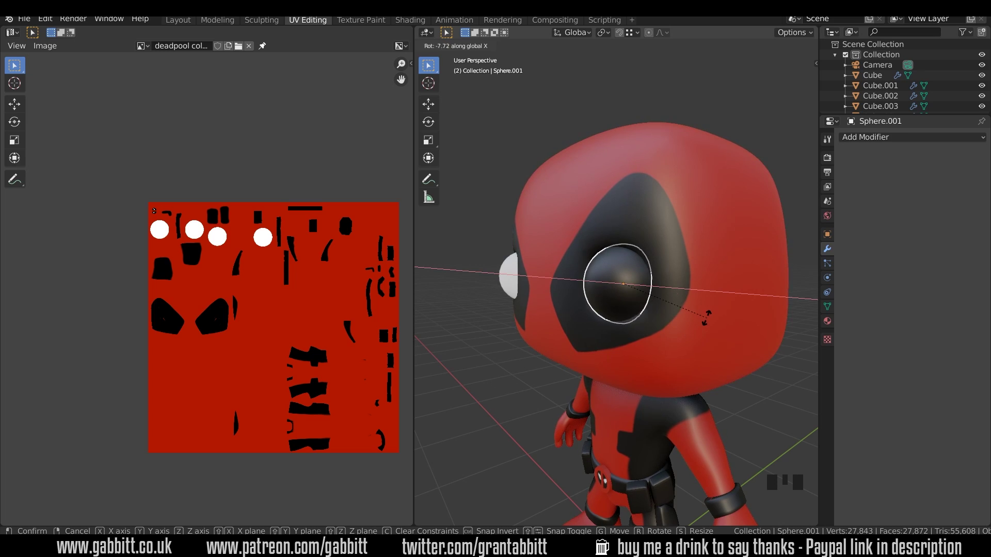
left_click(629, 313)
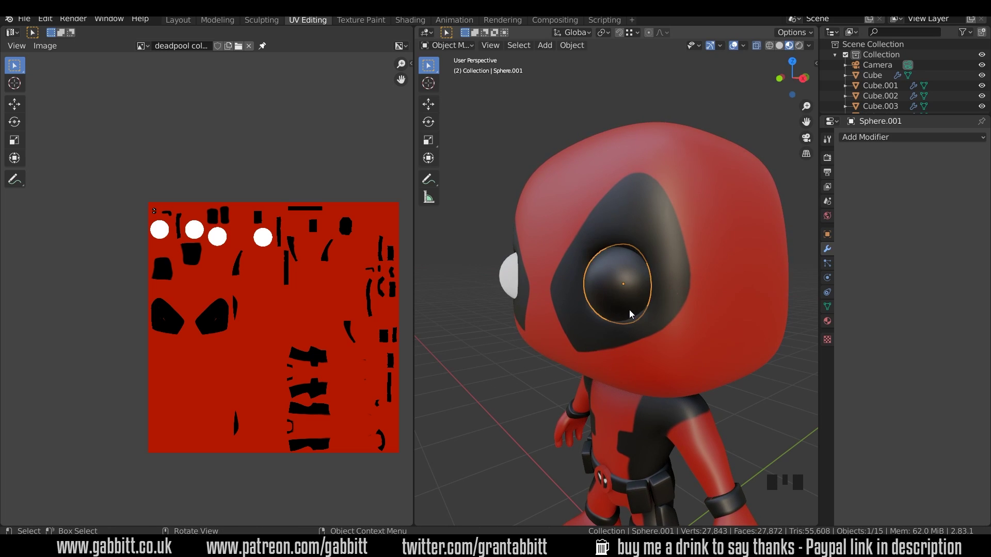
- Add a Mirror modifier on the X axis to the black hemisphere, using the head object Cube as the mirror object
middle_click_drag(707, 345, 443, 266)
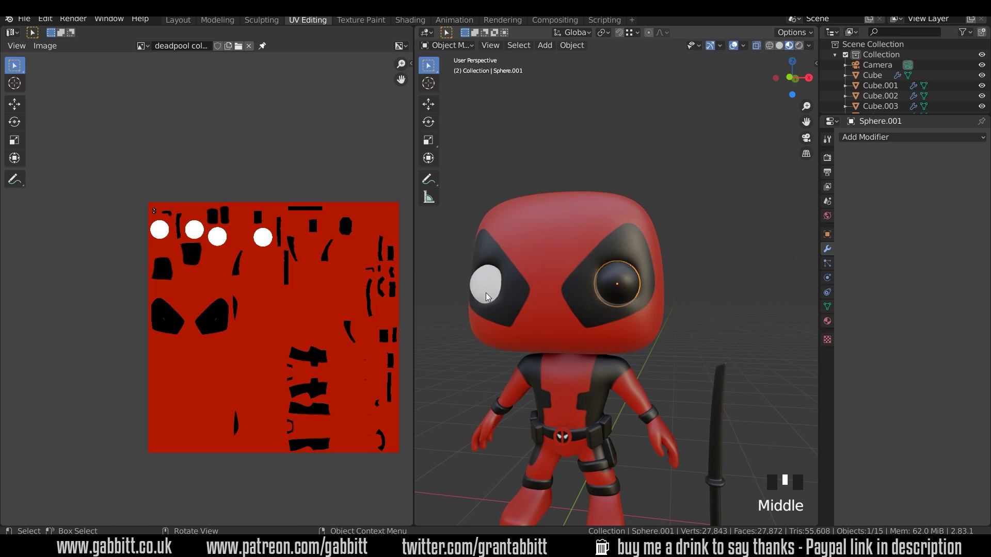
left_click(887, 140)
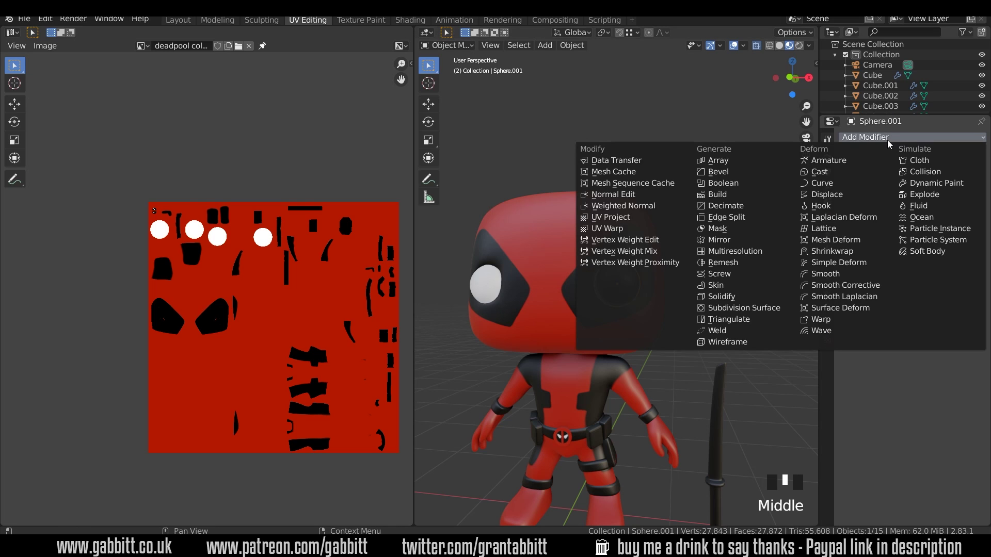
left_click(745, 239)
left_click(976, 243)
left_click(564, 256)
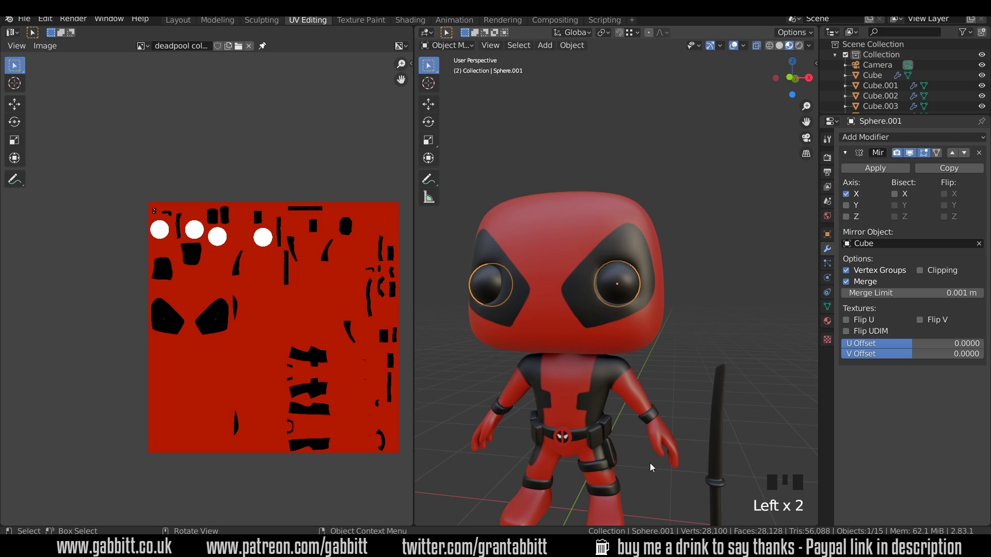
- Select the black wristband on the figure's left arm and enter Edit Mode
middle_click_drag(642, 476, 579, 347)
scroll(593, 359, "up", 4)
scroll(593, 358, "up", 1)
middle_click_drag(573, 410, 621, 349, "shift")
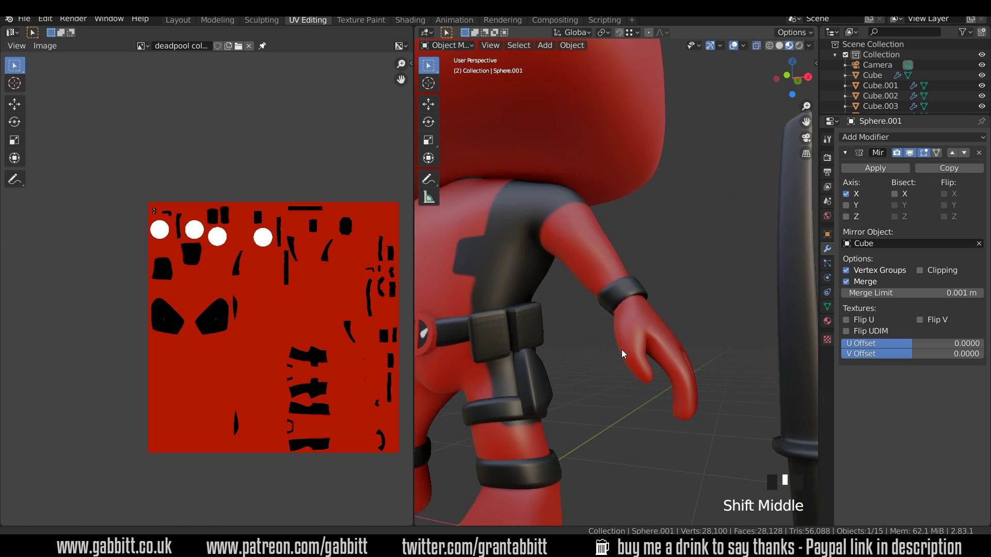
left_click(606, 293)
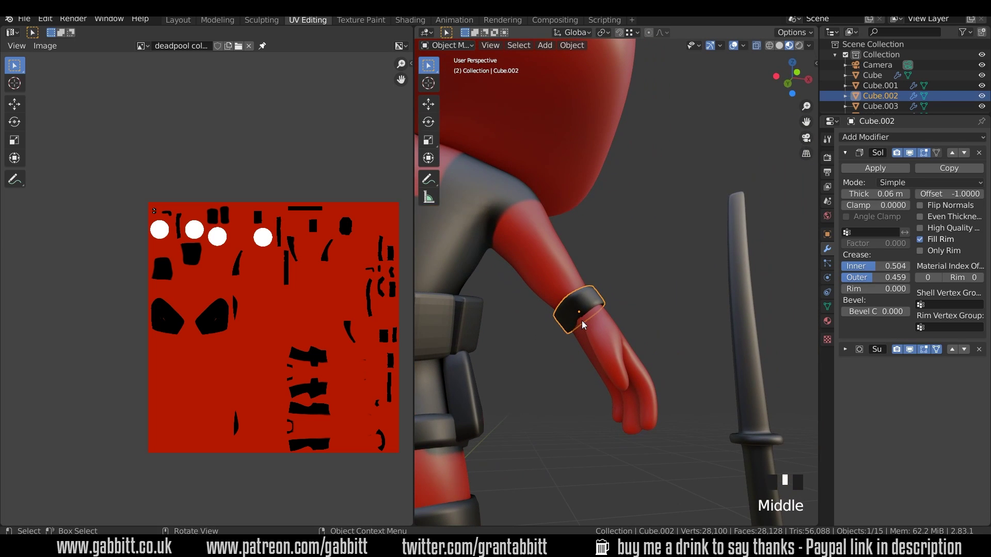
key("Tab")
- In edge selection, pick one hand-side edge of the wristband and move it about -0.017 m in X, -0.008 m in Y and -0.007 m in Z
middle_click_drag(599, 315, 636, 244)
left_click(603, 283)
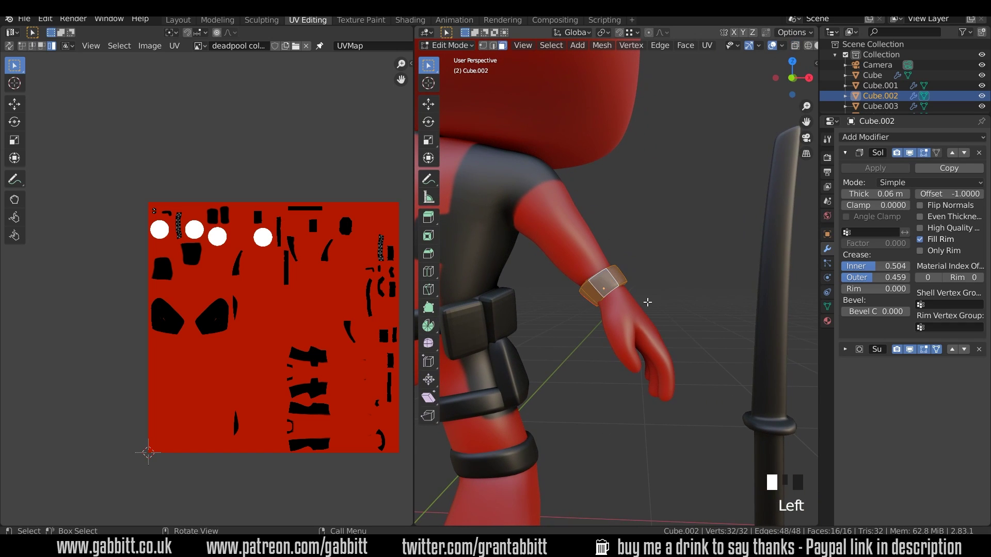
scroll(617, 312, "up", 3)
scroll(617, 312, "up", 3)
left_click(595, 323)
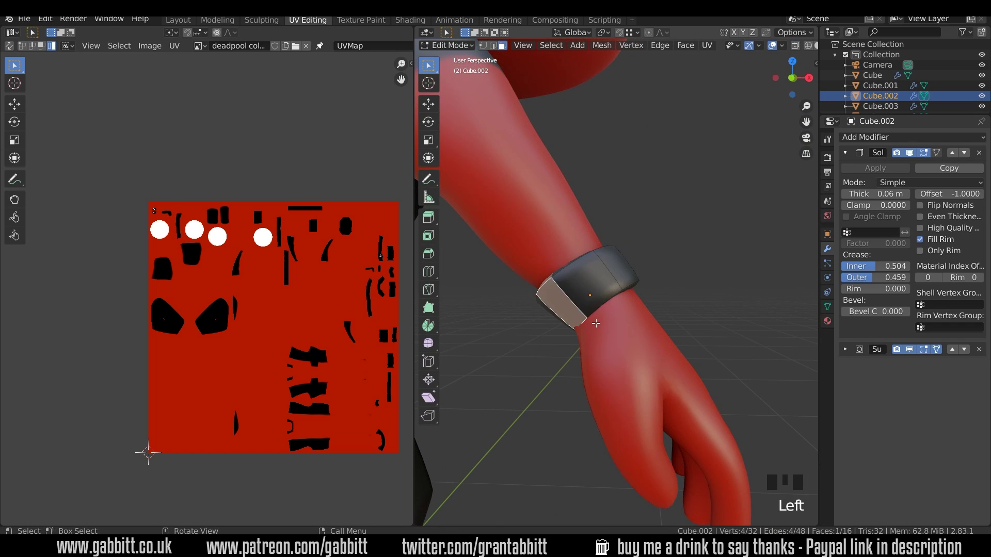
key("2")
left_click(583, 322)
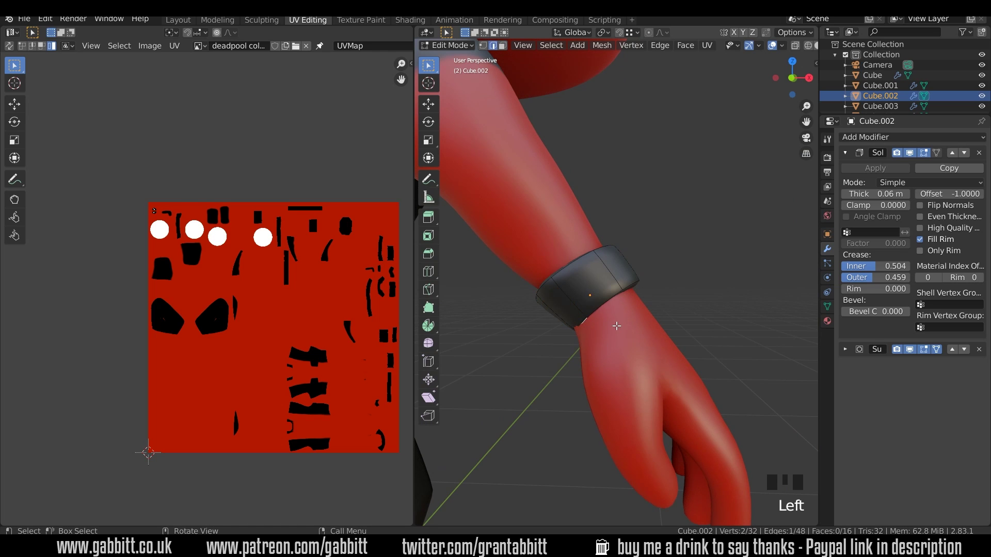
middle_click_drag(582, 323, 692, 333)
key("g")
left_click(635, 320)
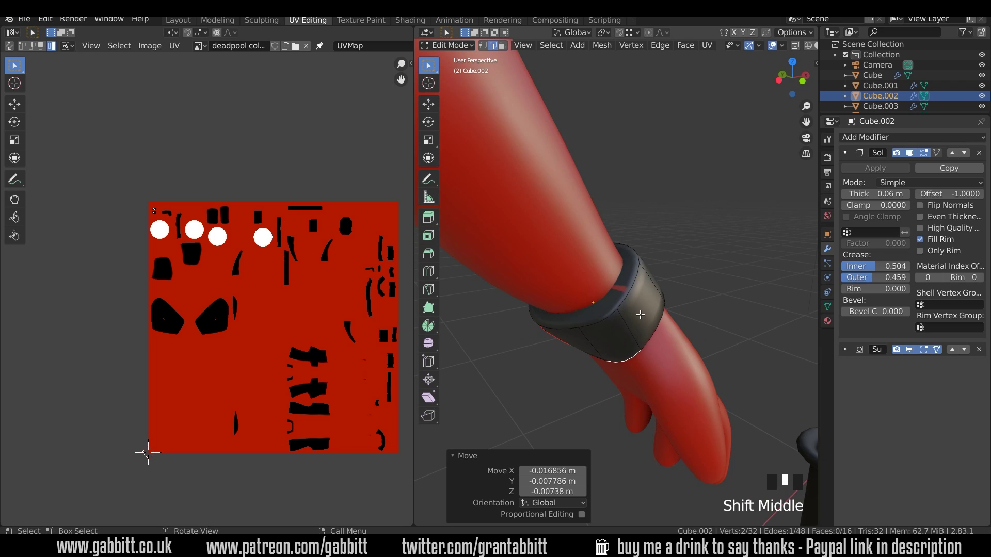
- Select the whole wristband mesh and examine how its UV strip fits inside the black painted area of the texture
key("a")
scroll(310, 296, "up", 1)
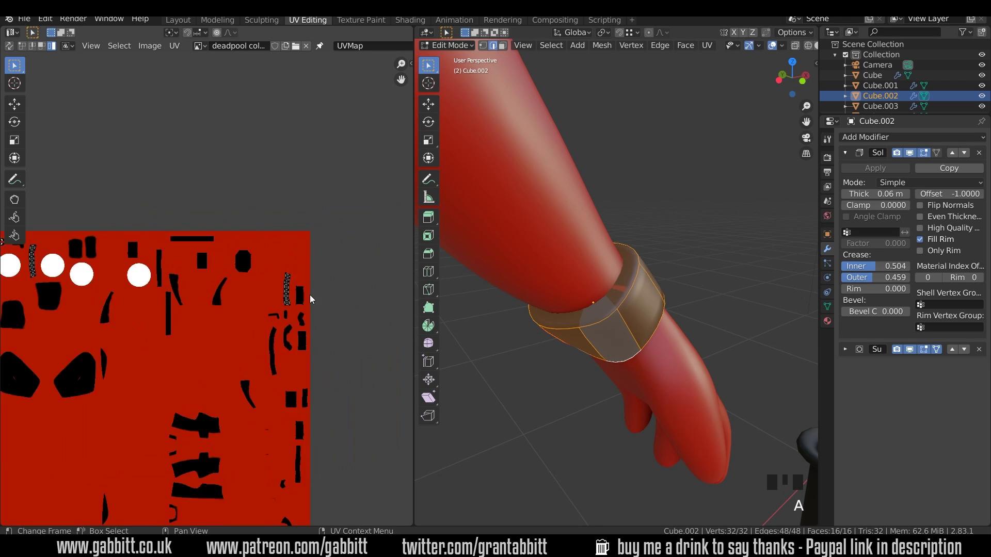
scroll(310, 296, "up", 8)
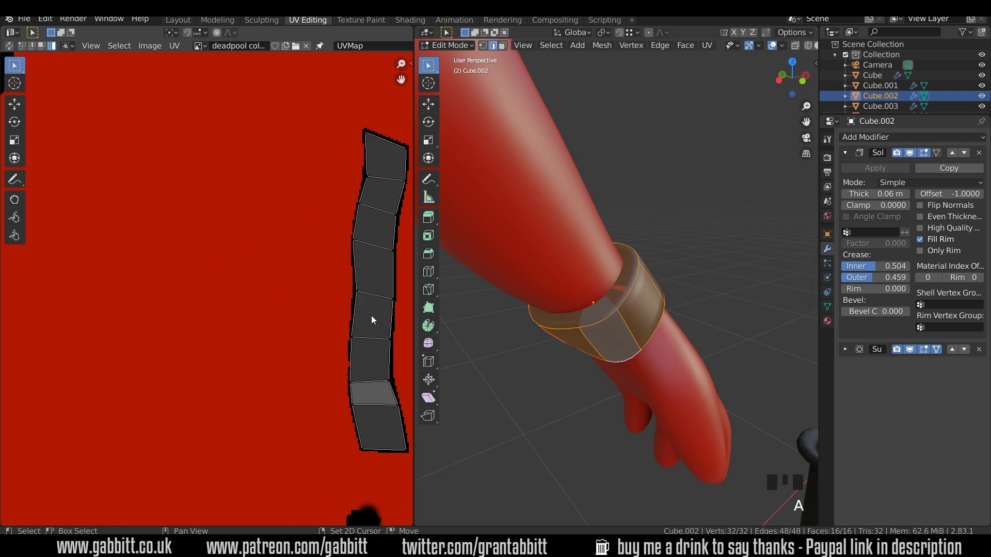
scroll(356, 317, "down", 3, "ctrl")
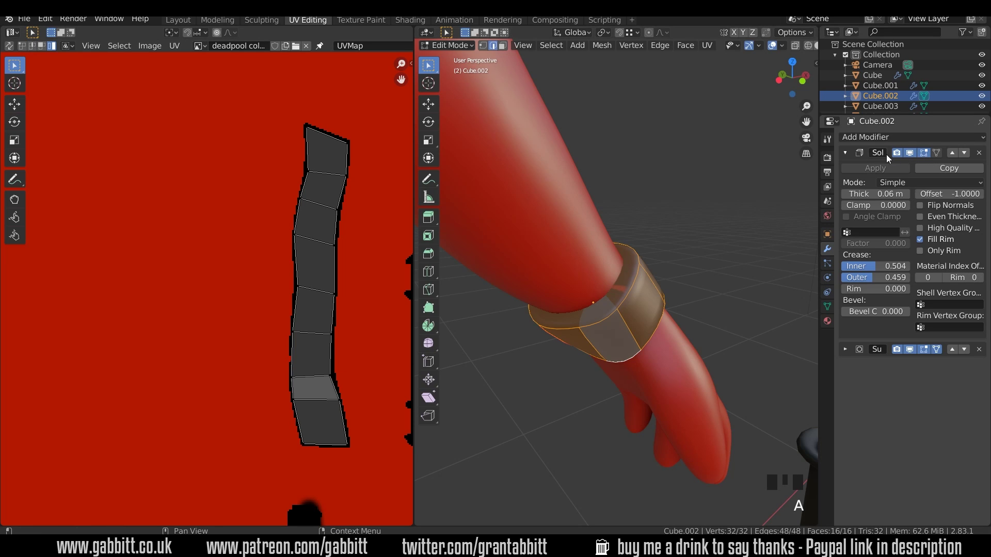
- Switch to the Texture Paint workspace and flood the wristband with black using the Fill tool, covering its UV strip including the edges
left_click(360, 20)
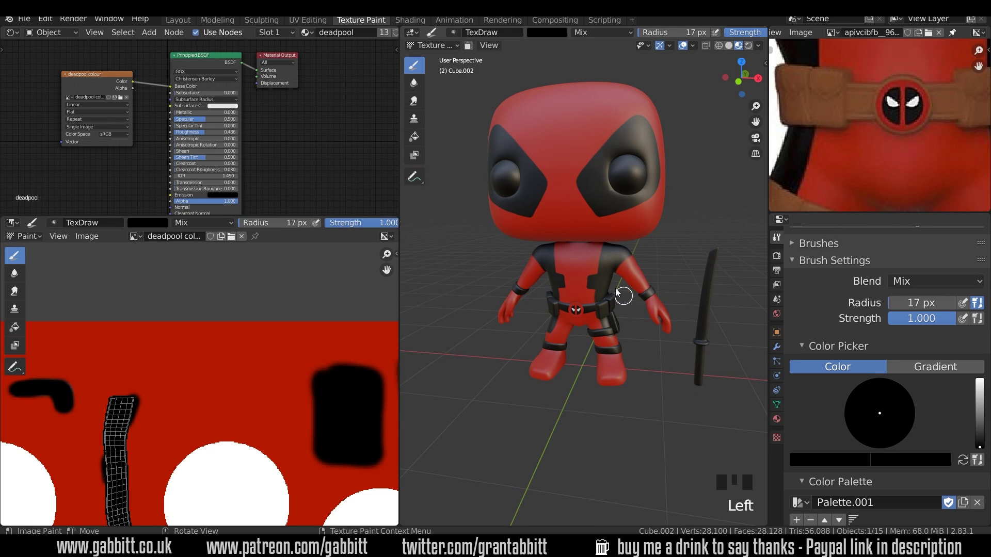
double_click(417, 137)
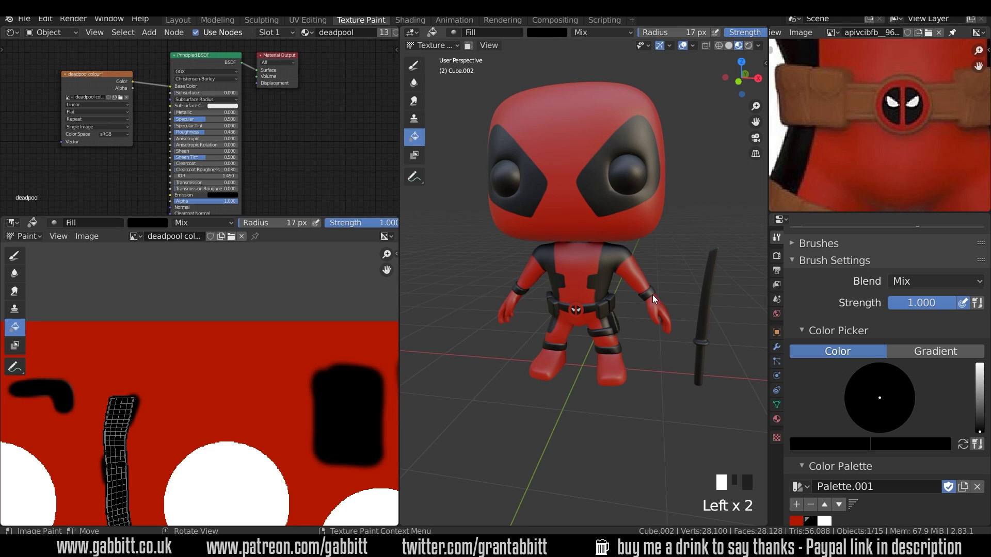
scroll(269, 416, "down", 4)
middle_click_drag(269, 416, 135, 382)
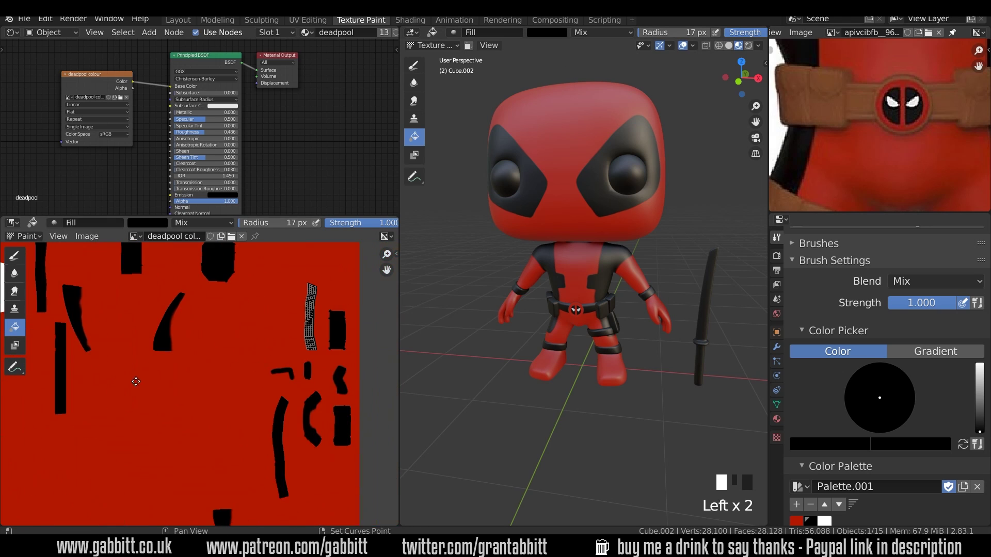
scroll(284, 370, "up", 5)
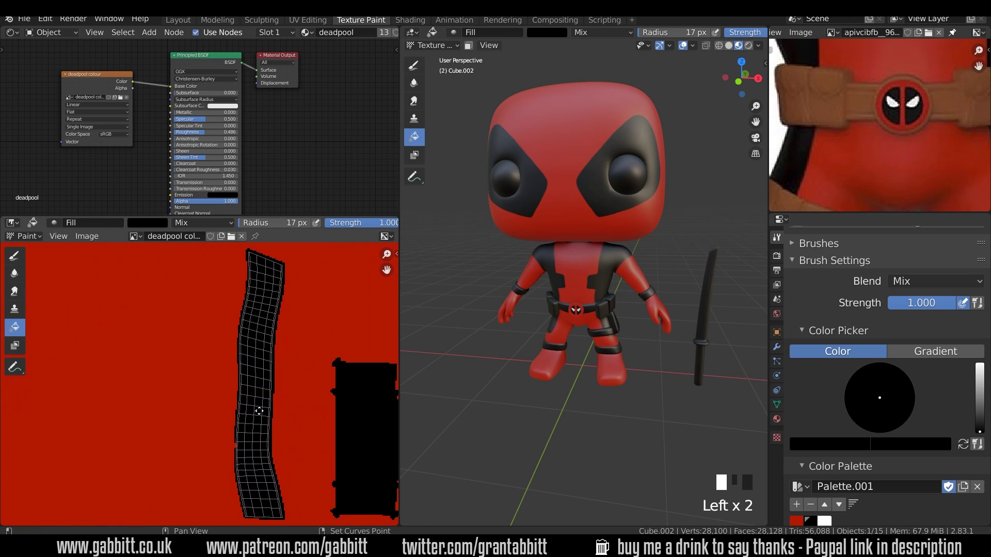
left_click(649, 295)
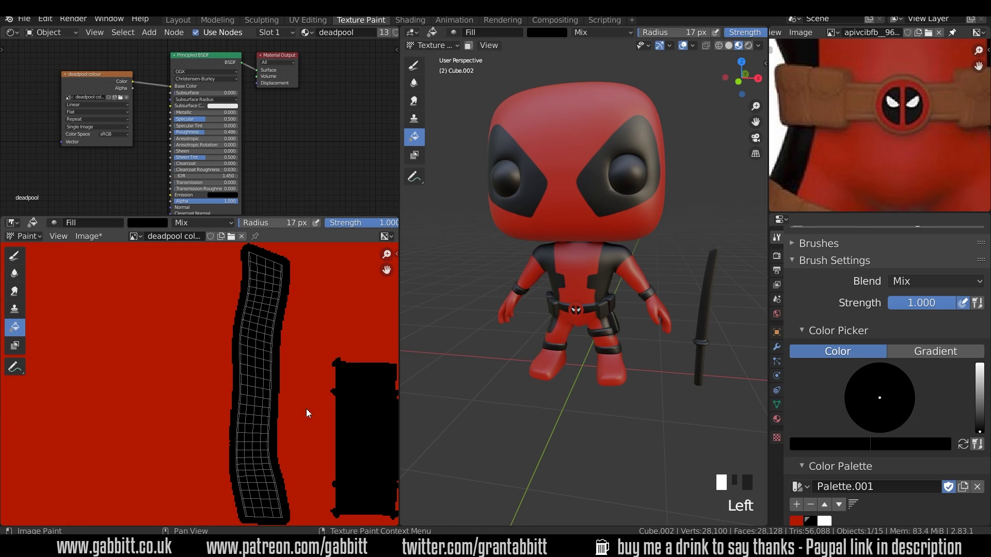
- Examine the Fill brush's settings down to the Options section with the Bleed value
scroll(841, 397, "down", 10)
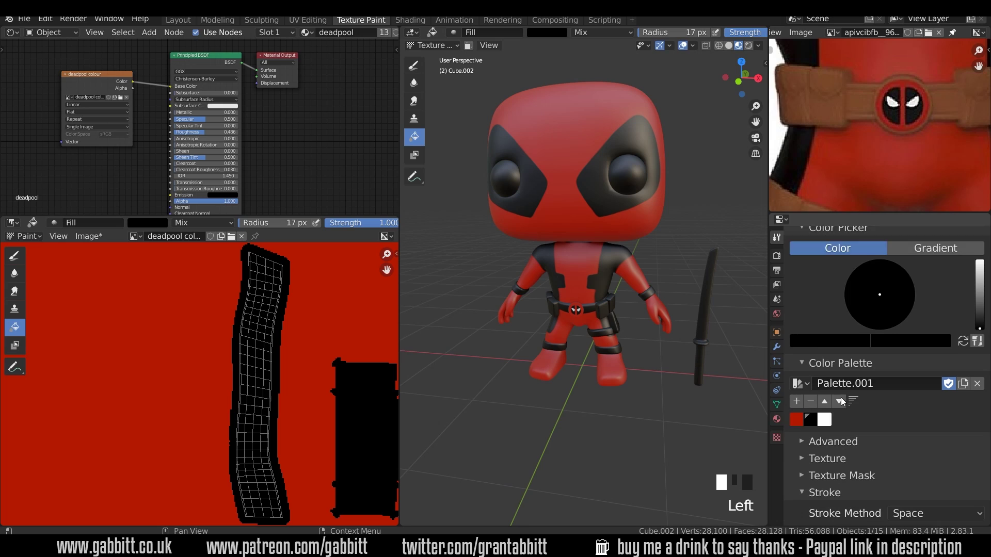
scroll(540, 26, "down", 5)
scroll(540, 26, "down", 10)
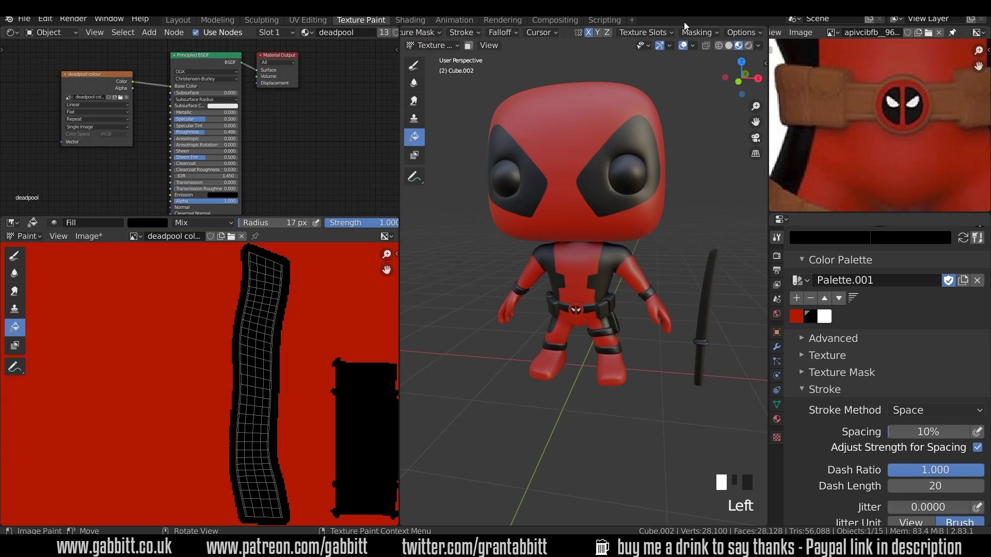
left_click(761, 33)
scroll(888, 367, "down", 5)
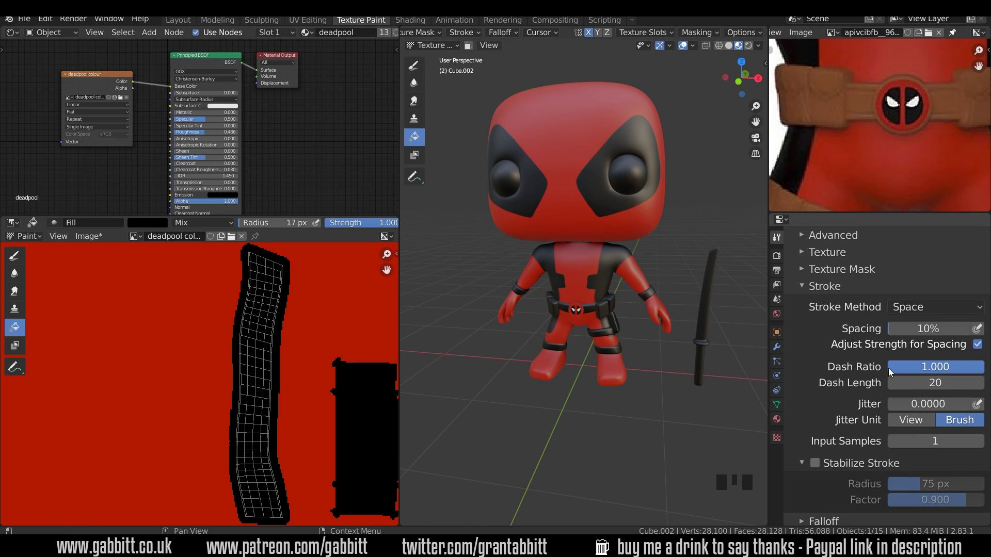
scroll(888, 368, "down", 8)
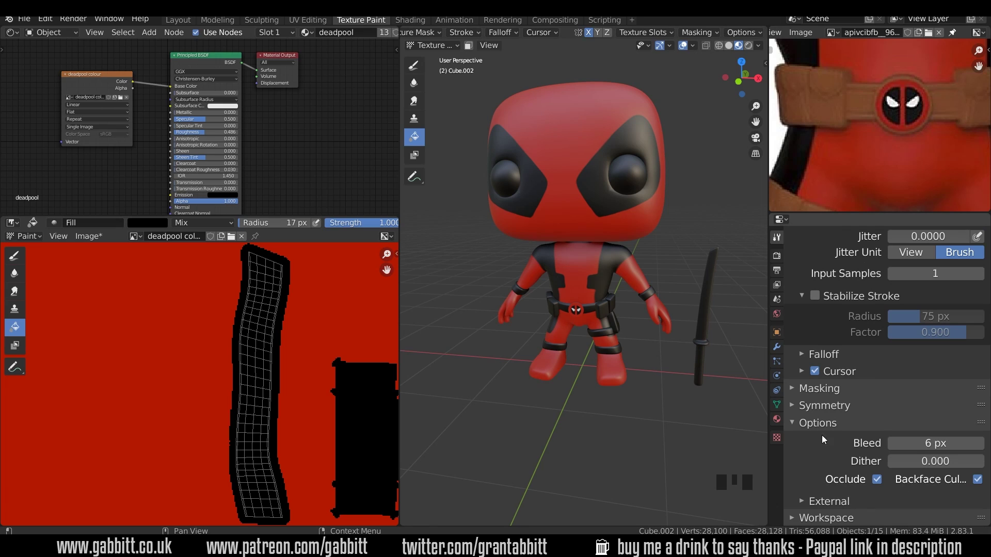
middle_click_drag(651, 381, 598, 370)
left_click(622, 343)
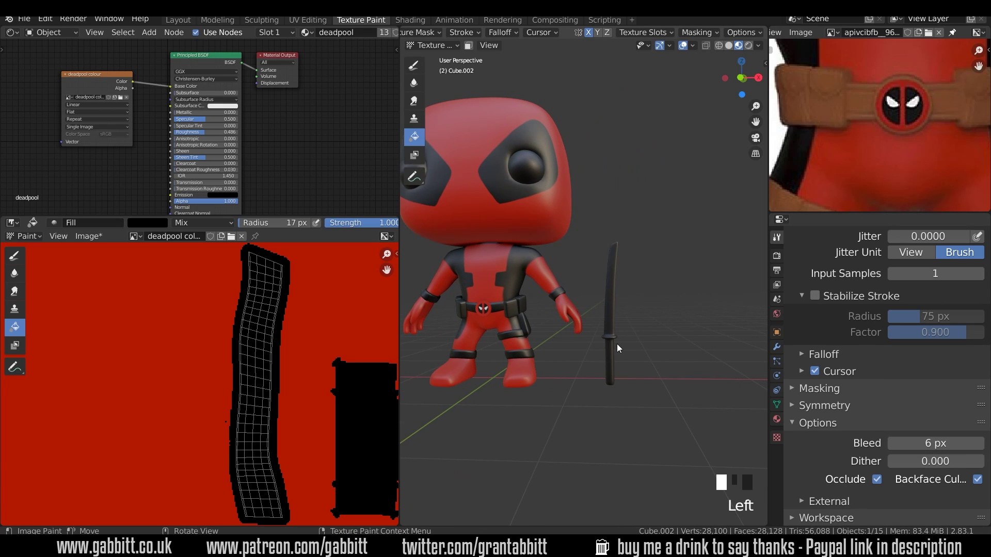
- Switch to the Layout workspace, duplicate the sword and place the copy about 0.318 m along X
left_click(178, 19)
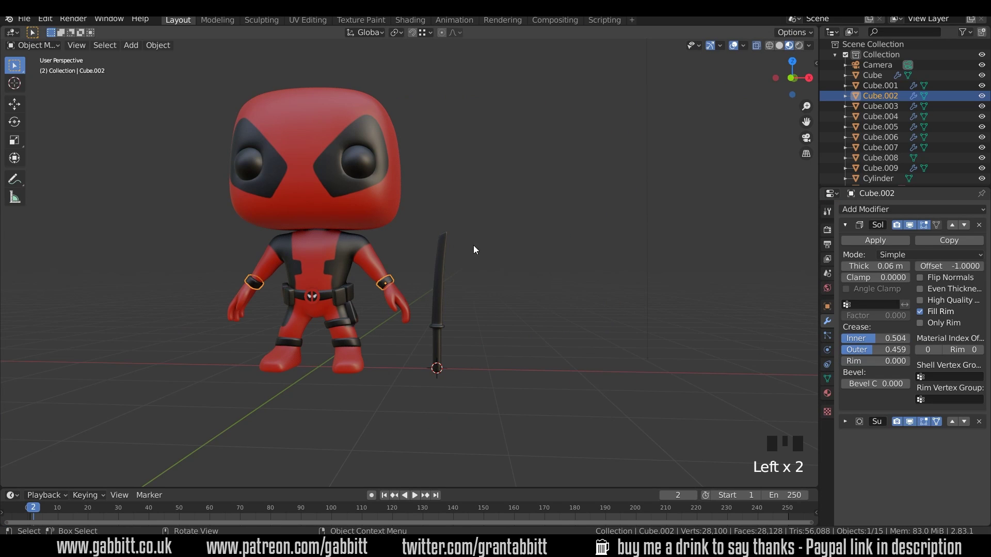
left_click(441, 312)
key("shift+d")
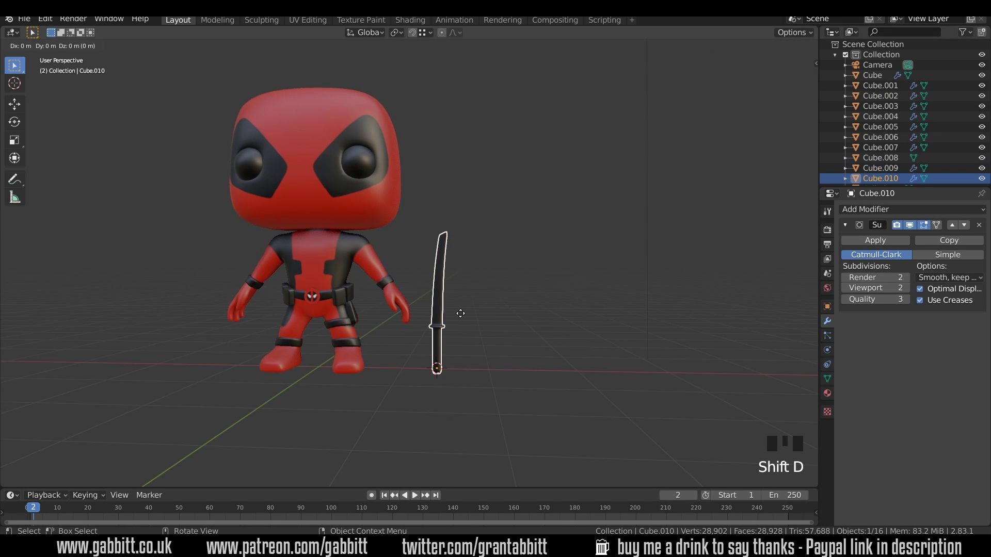
left_click(484, 323)
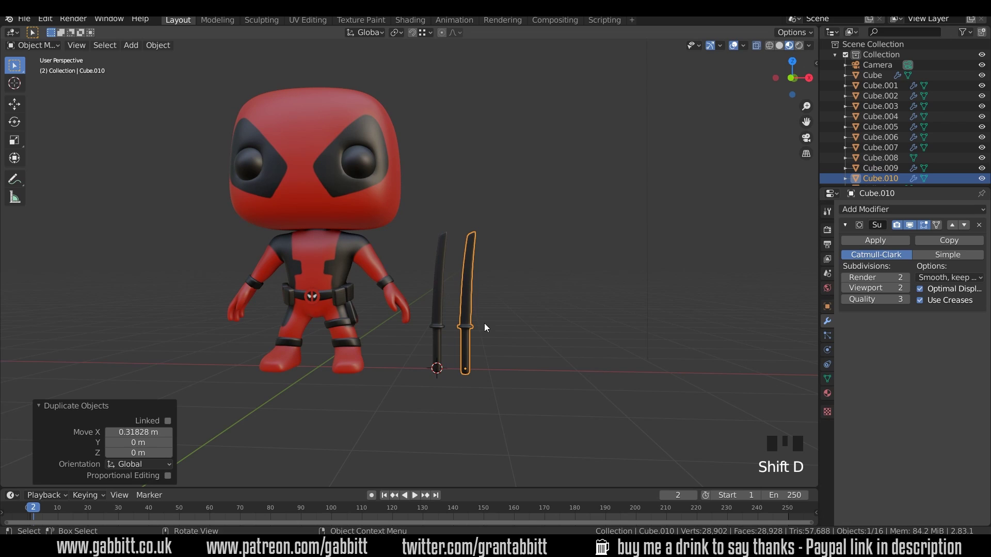
middle_click_drag(484, 323, 537, 371, "shift")
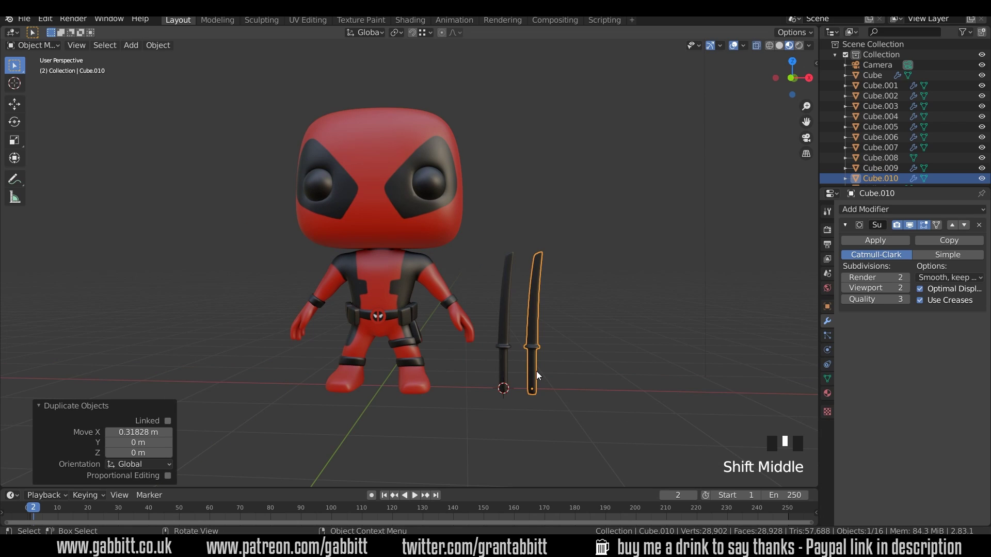
- In front view, move the duplicated sword to the figure's left hand and the original sword to its right hand
key("KP_1")
key("g")
left_click(460, 316)
left_click(497, 343)
key("g")
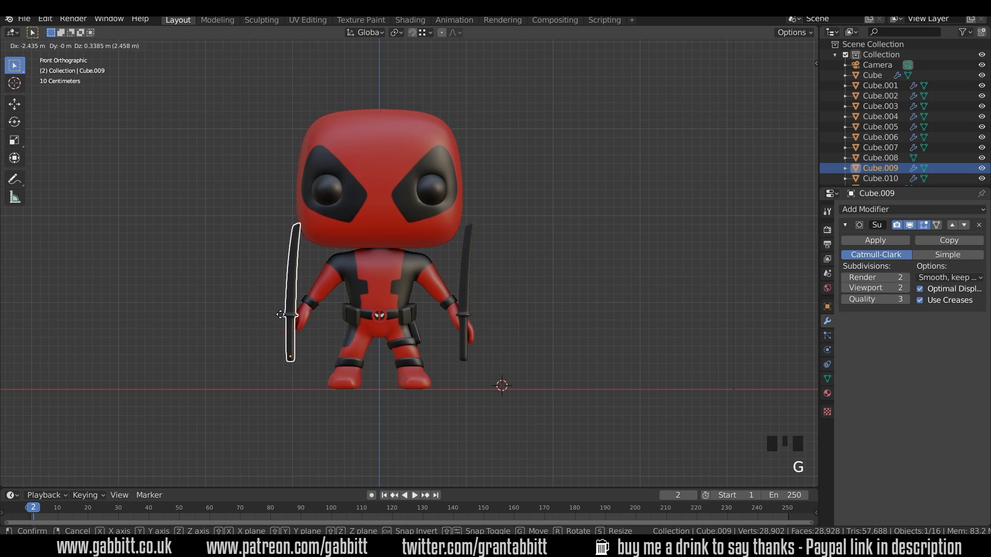
left_click(345, 340)
key("r")
left_click(331, 332)
- Working from the side view, lay the swords horizontally so they point forward, with their handles at the hands
left_click(461, 327)
key("KP_3")
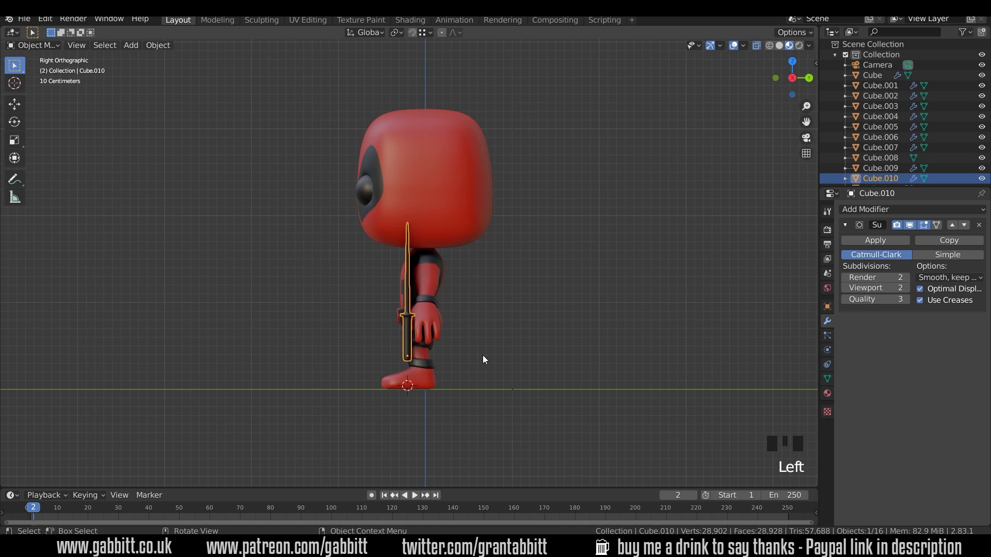
key("g")
left_click(407, 312)
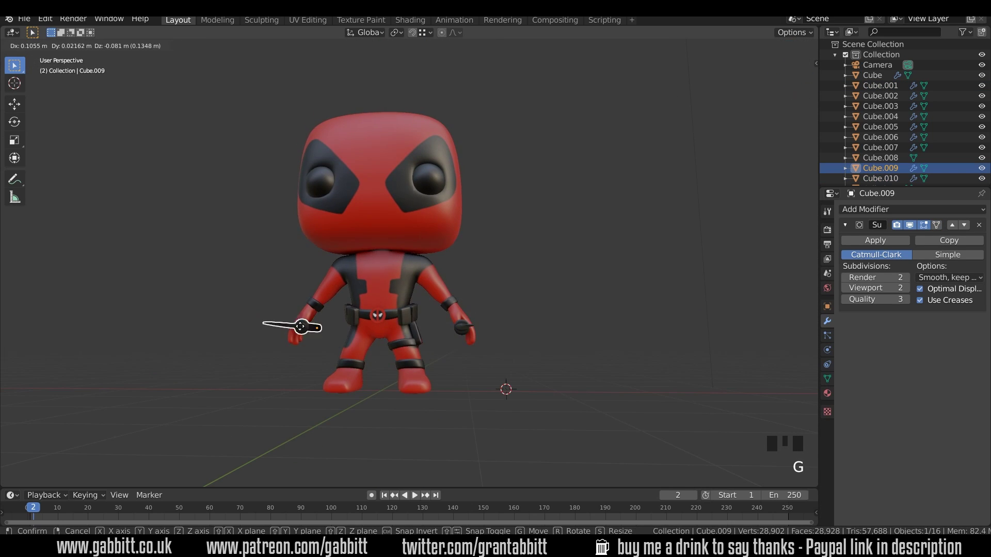
- Fine-tune the rotation and position of both swords so each handle sits in its hand
left_click(464, 330)
key("r")
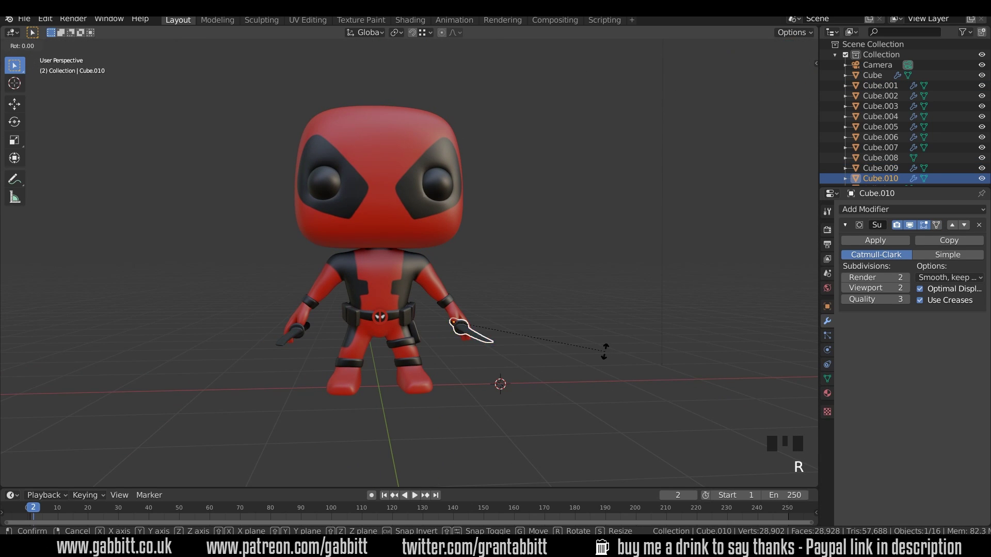
left_click(601, 347)
left_click(296, 335)
key("KP_1")
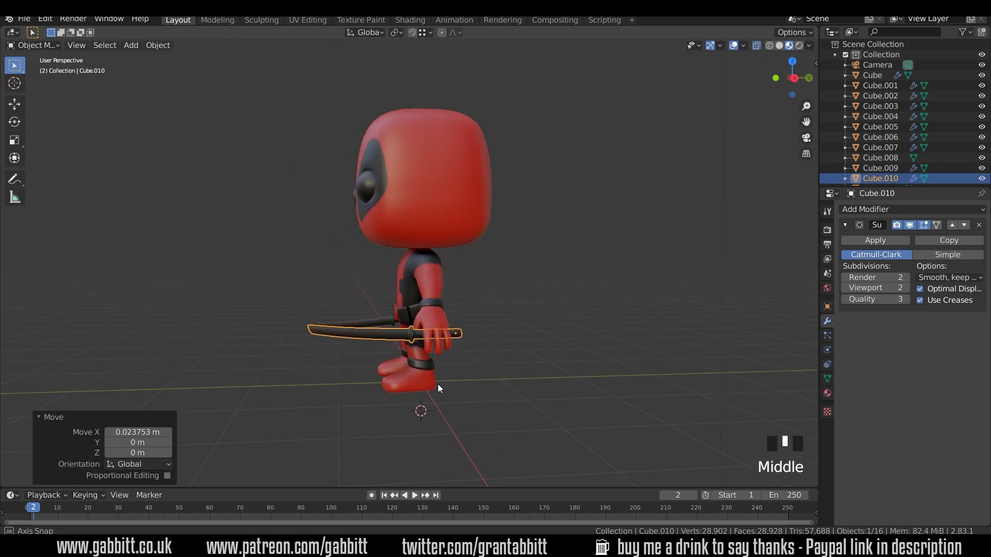
middle_click_drag(438, 384, 454, 384)
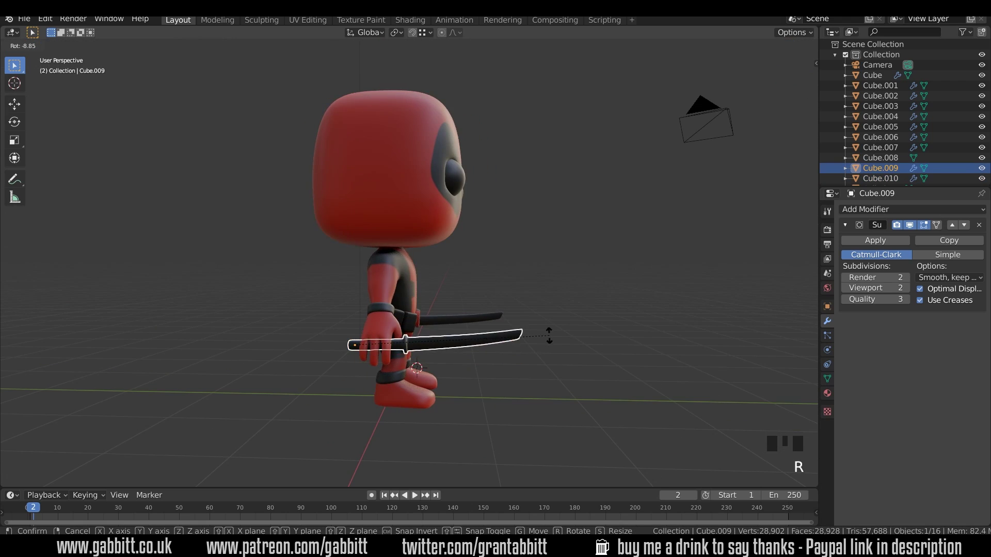